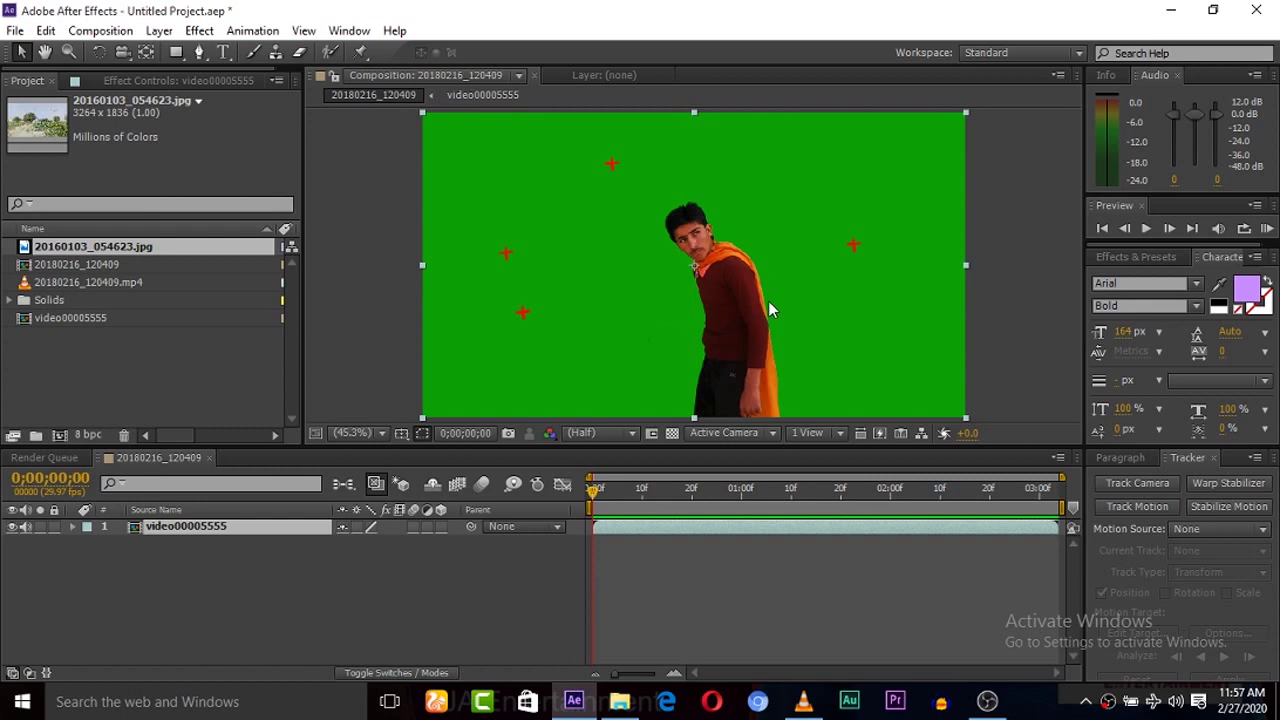
# Play back the green-screen clip to preview it, then return to its first frame
pyautogui.click(1267, 229)
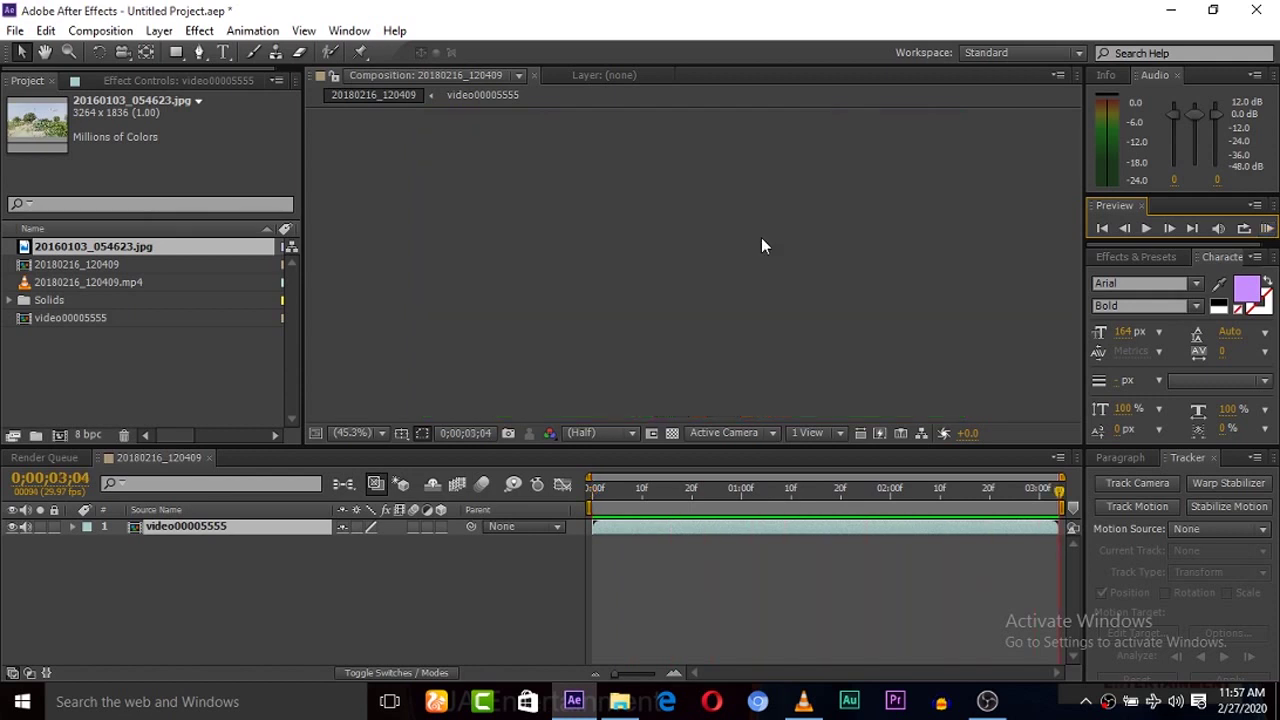
pyautogui.click(1102, 229)
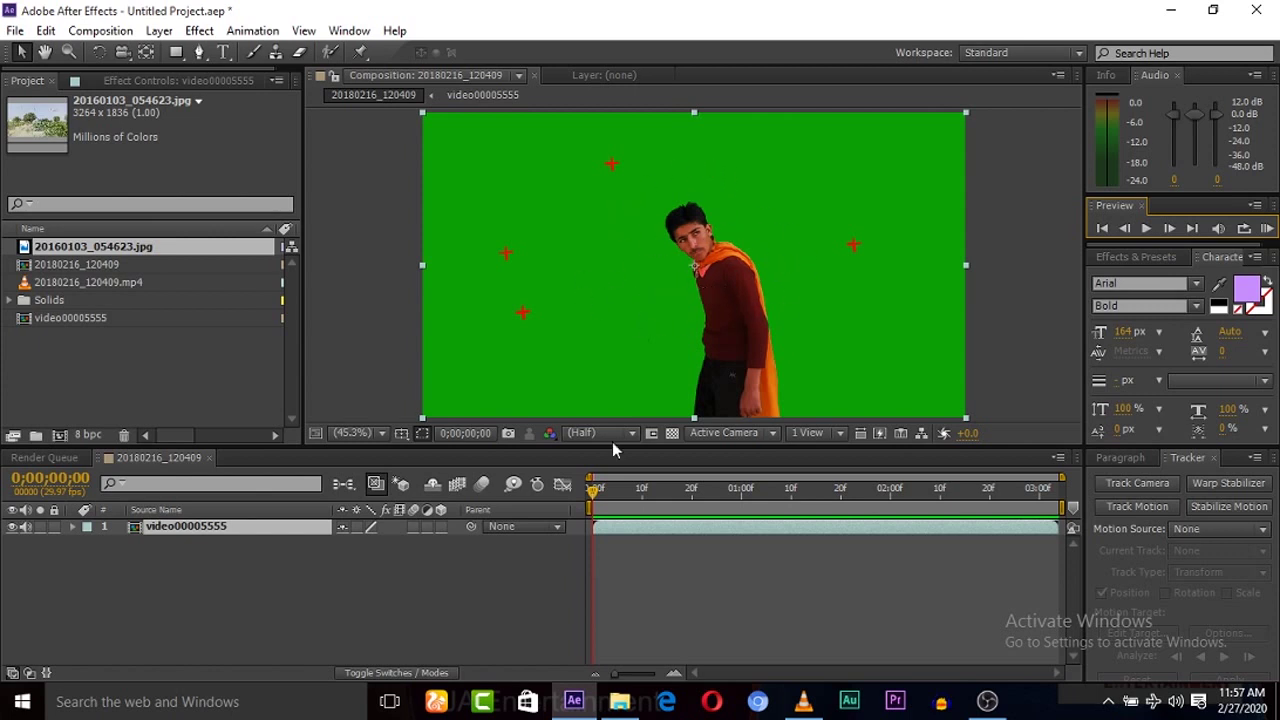
pyautogui.click(645, 500)
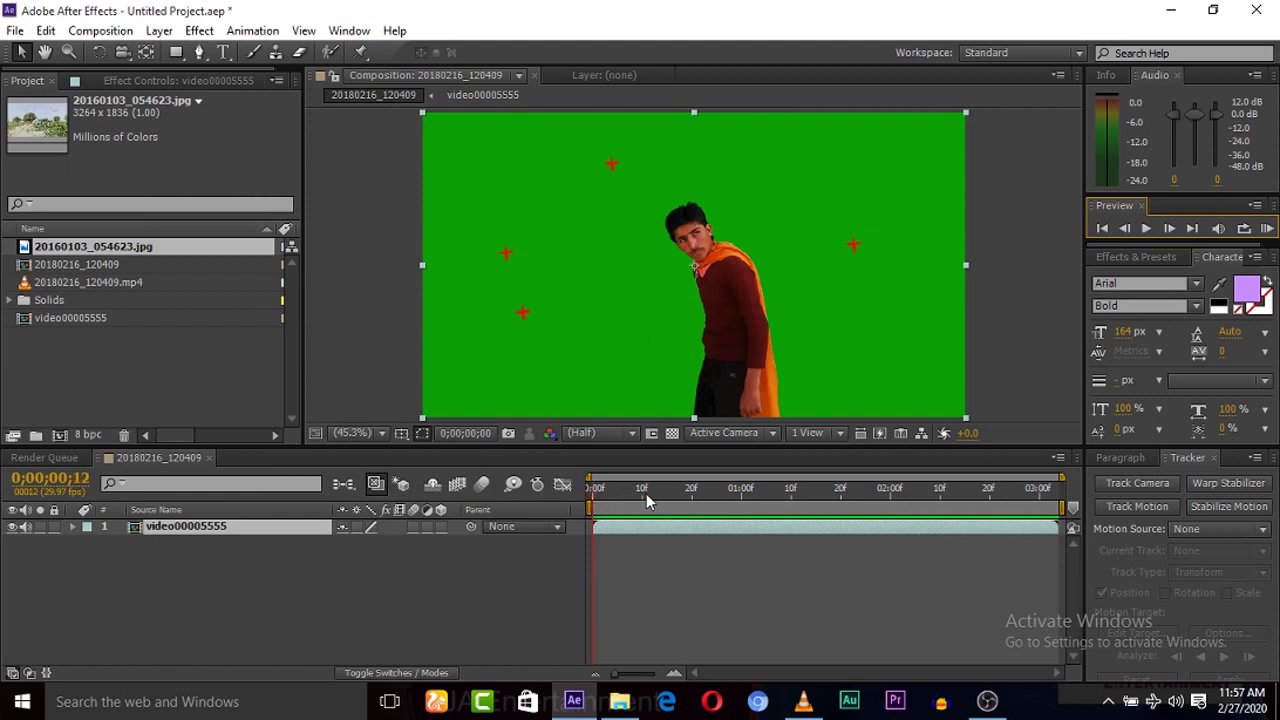
pyautogui.click(590, 492)
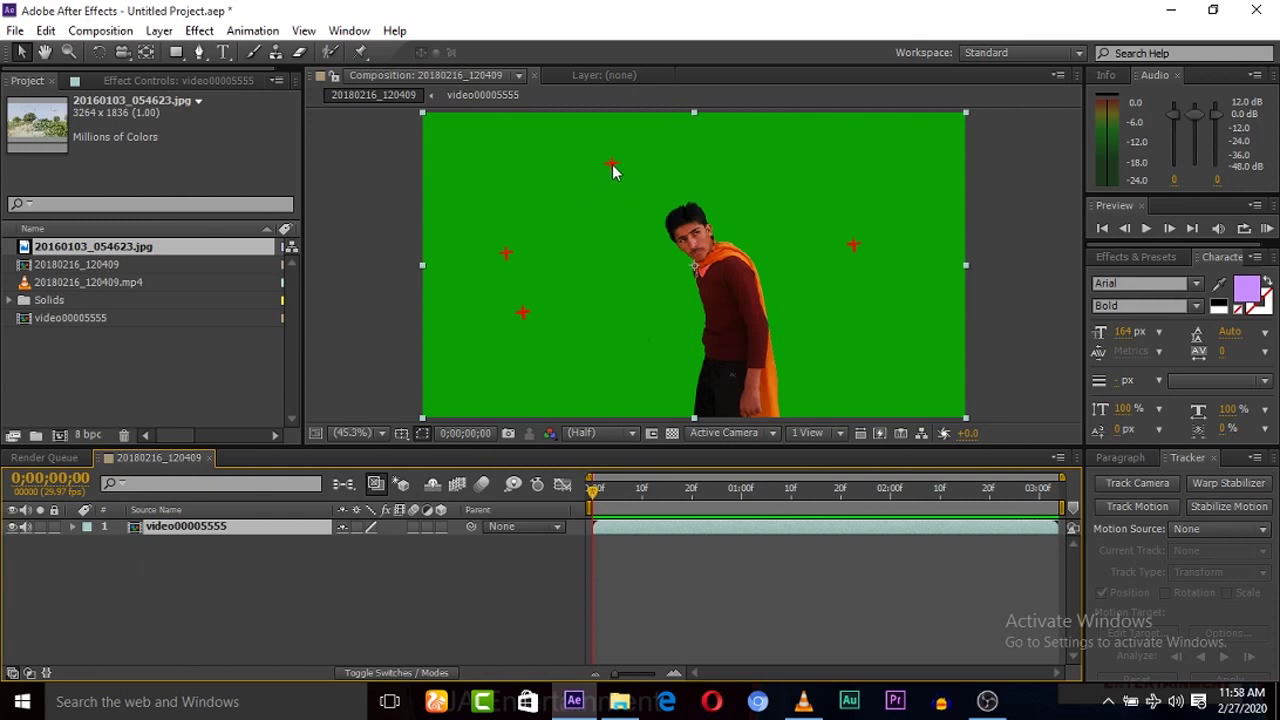
# Add a new Null Object layer to the composition
pyautogui.click(152, 566)
pyautogui.rightClick(152, 566)
pyautogui.moveTo(374, 365)
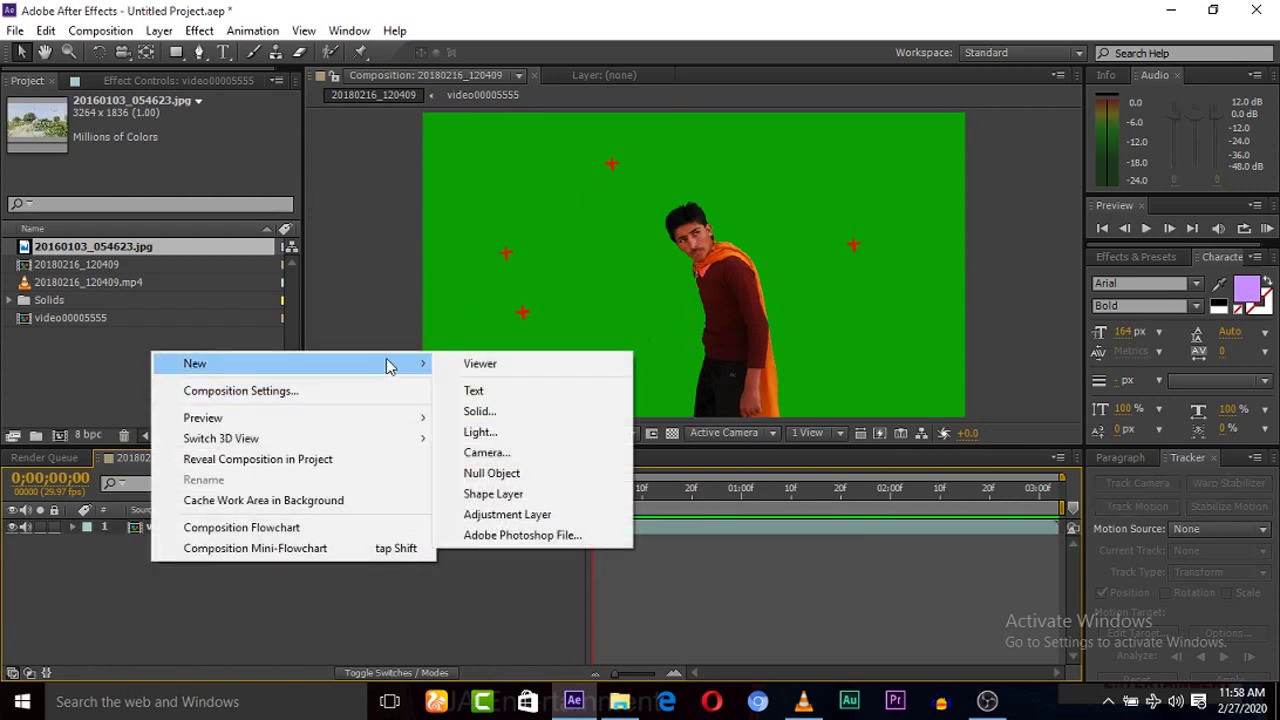
pyautogui.click(490, 474)
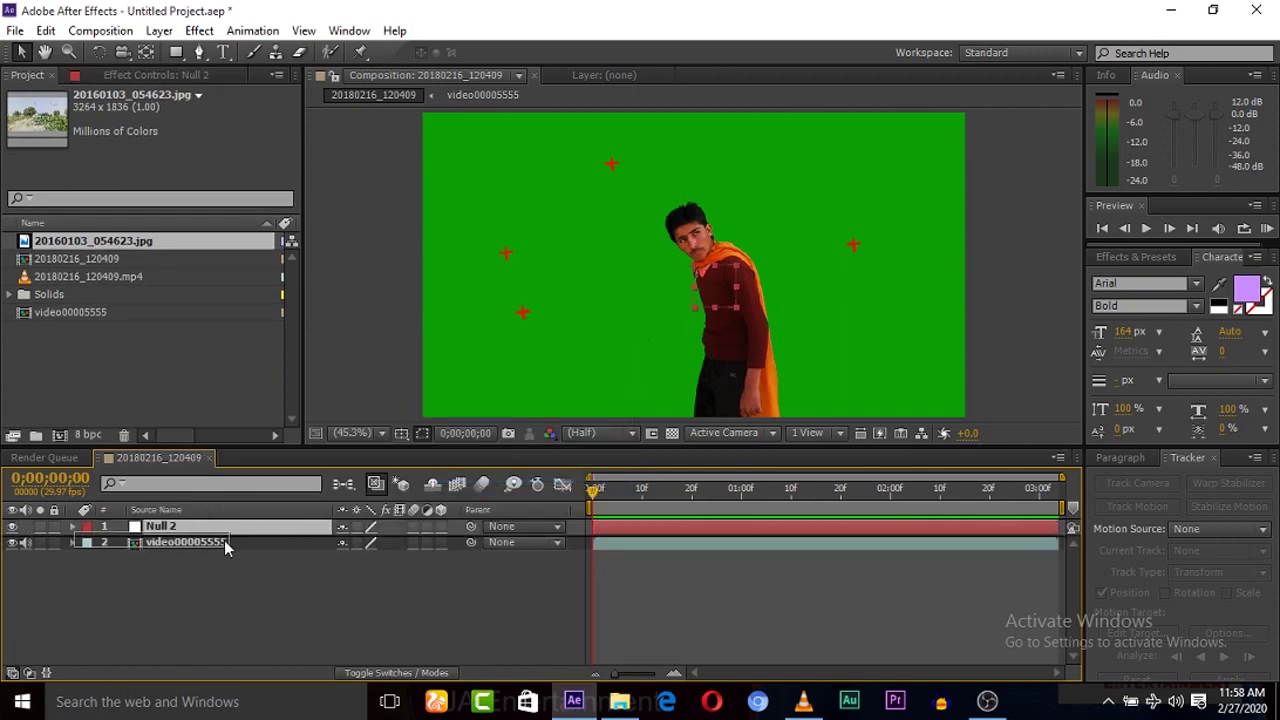
# Start Track Motion on video00005555 and place Track Point 1 on the lower-left red marker
pyautogui.keyDown('ctrl'); pyautogui.click(195, 543); pyautogui.keyUp('ctrl')
pyautogui.click(195, 543)
pyautogui.rightClick(192, 539)
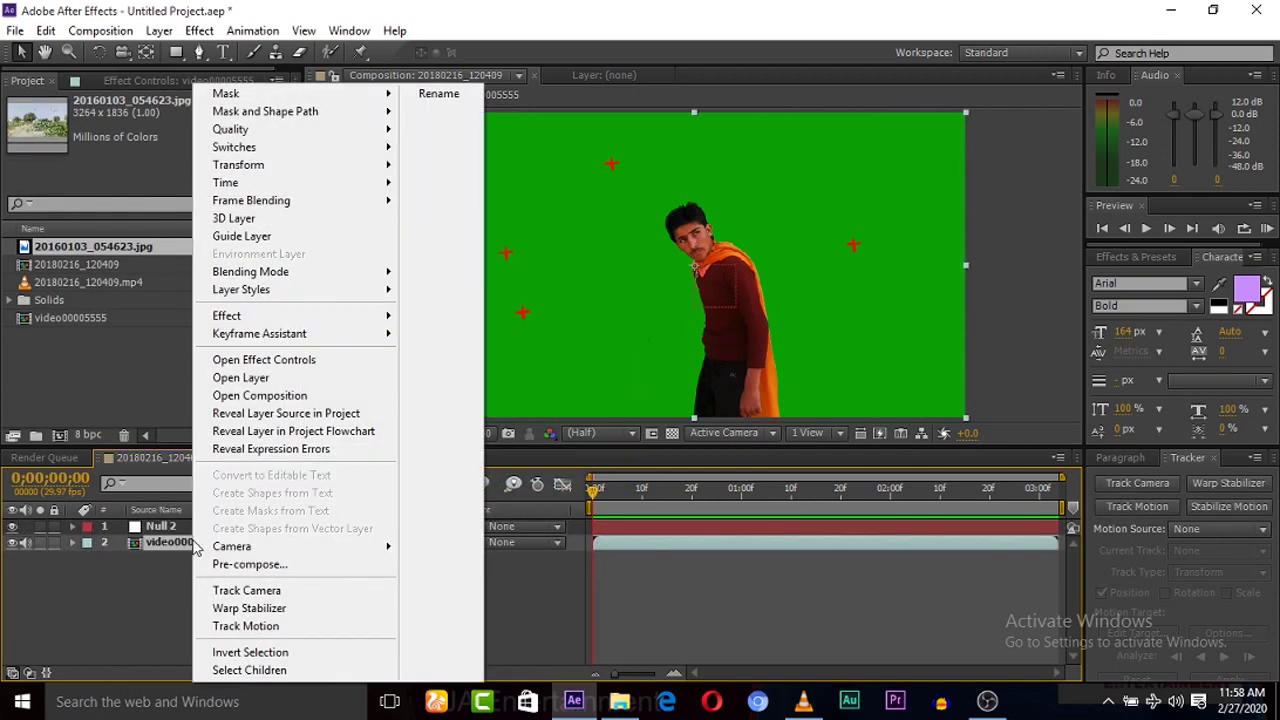
pyautogui.click(259, 626)
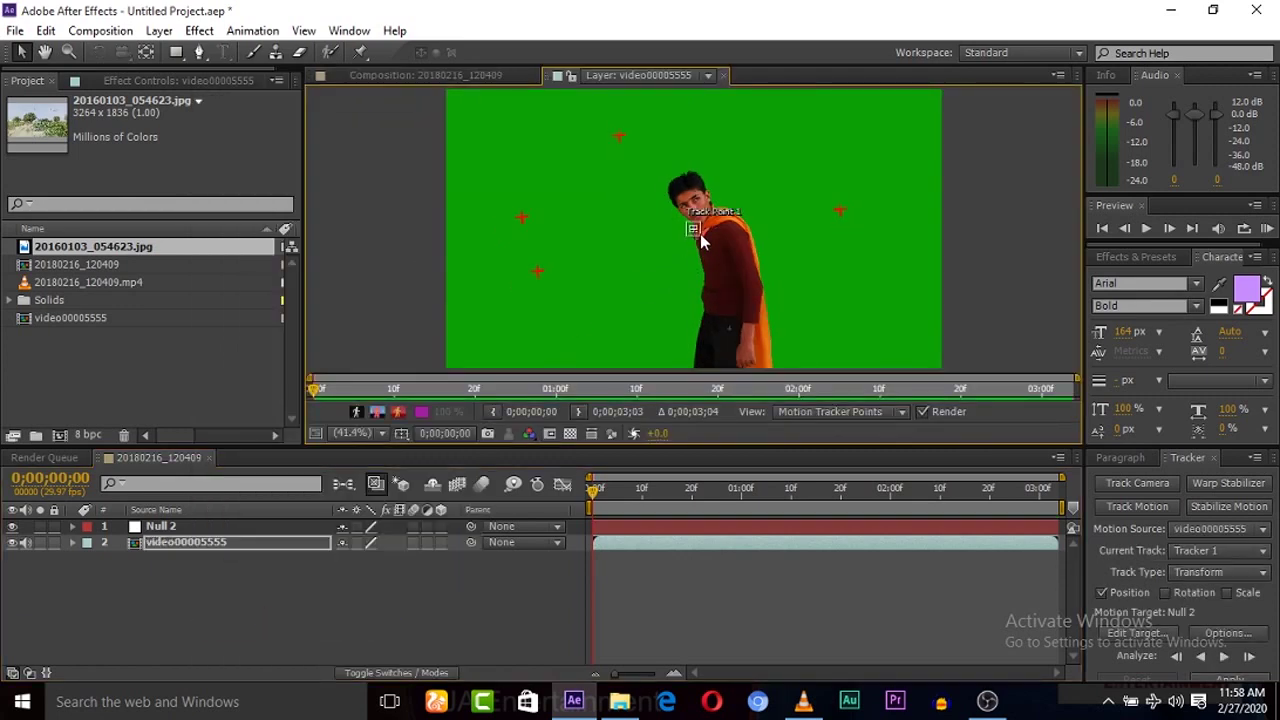
pyautogui.moveTo(700, 237)
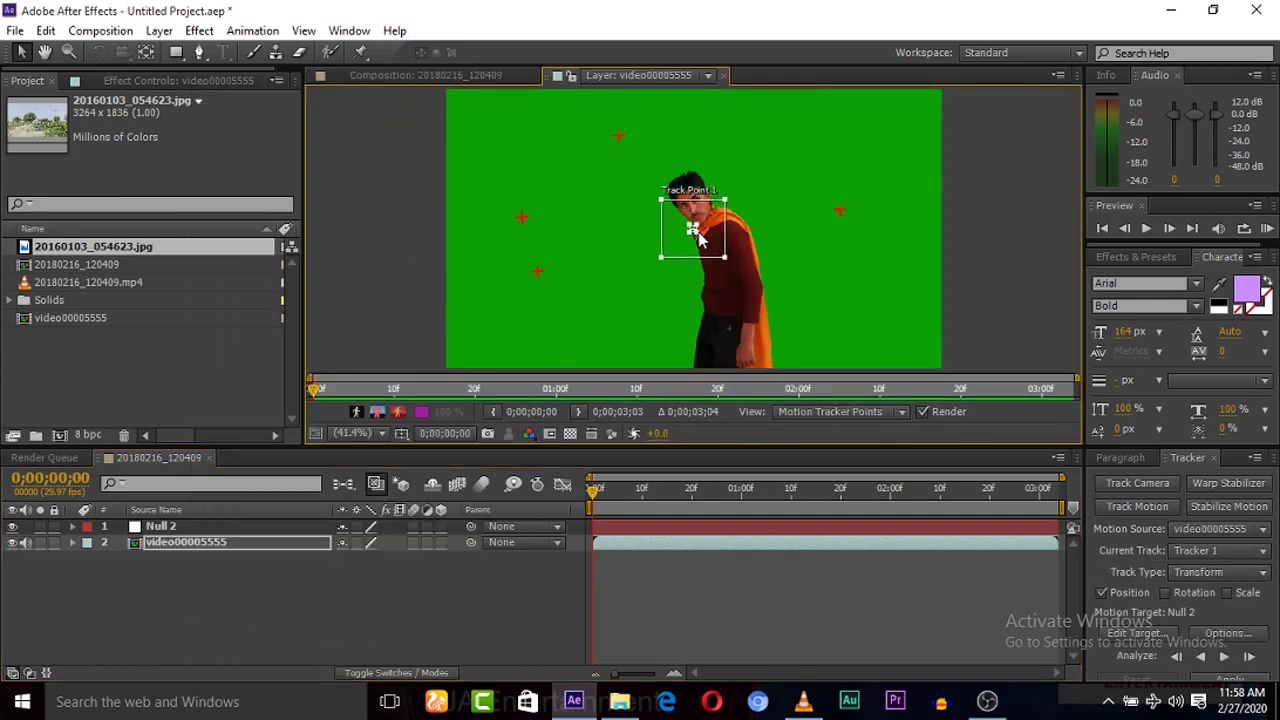
pyautogui.moveTo(700, 237); pyautogui.dragTo(676, 243)
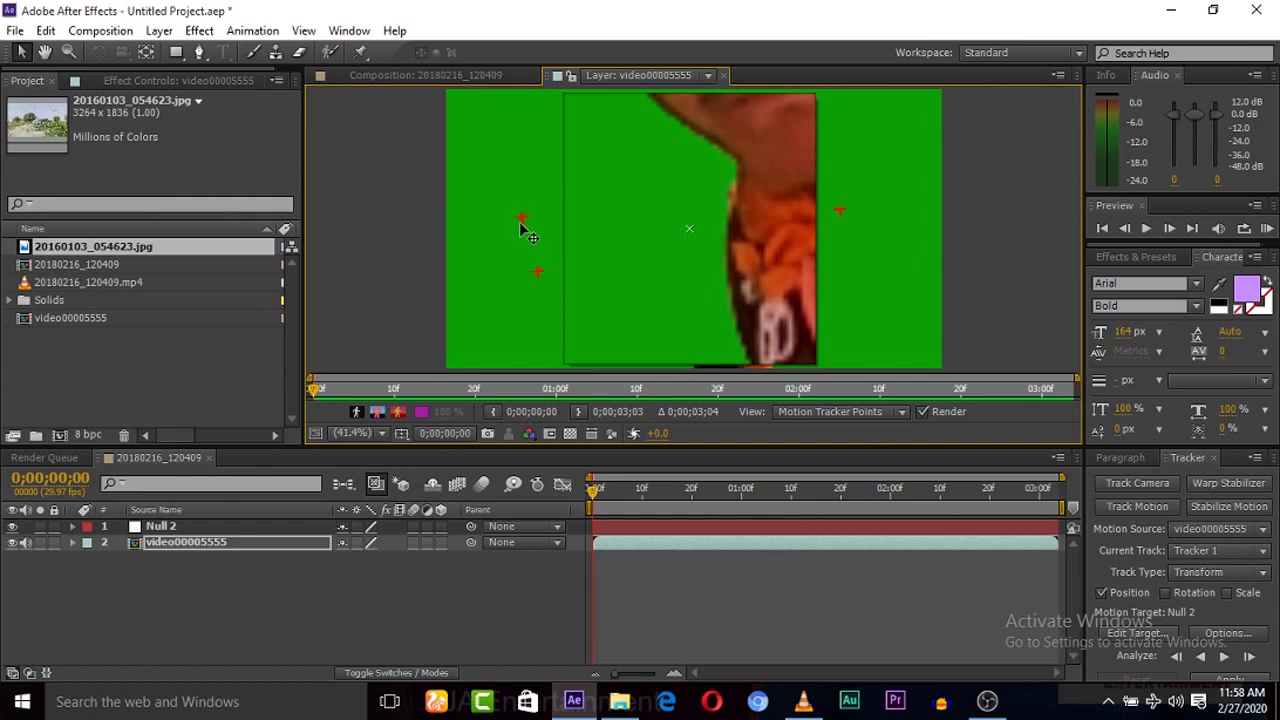
pyautogui.moveTo(520, 222); pyautogui.dragTo(527, 241)
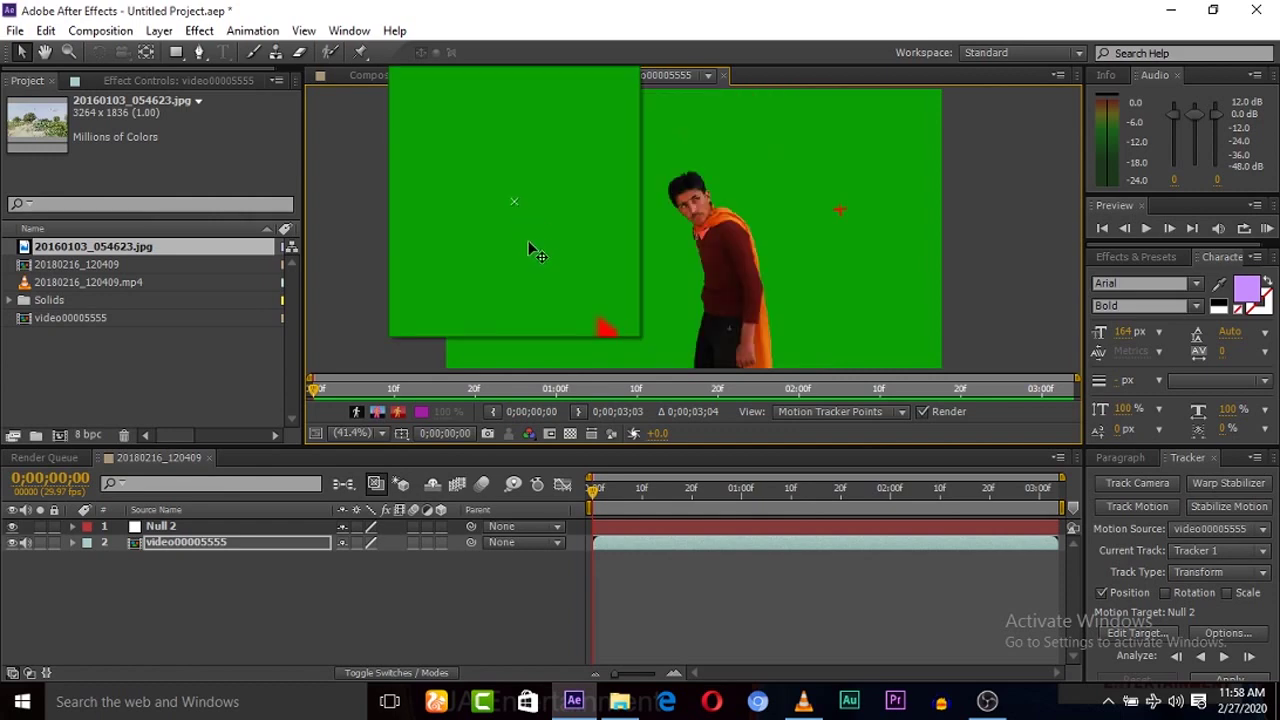
pyautogui.moveTo(558, 286); pyautogui.dragTo(542, 293)
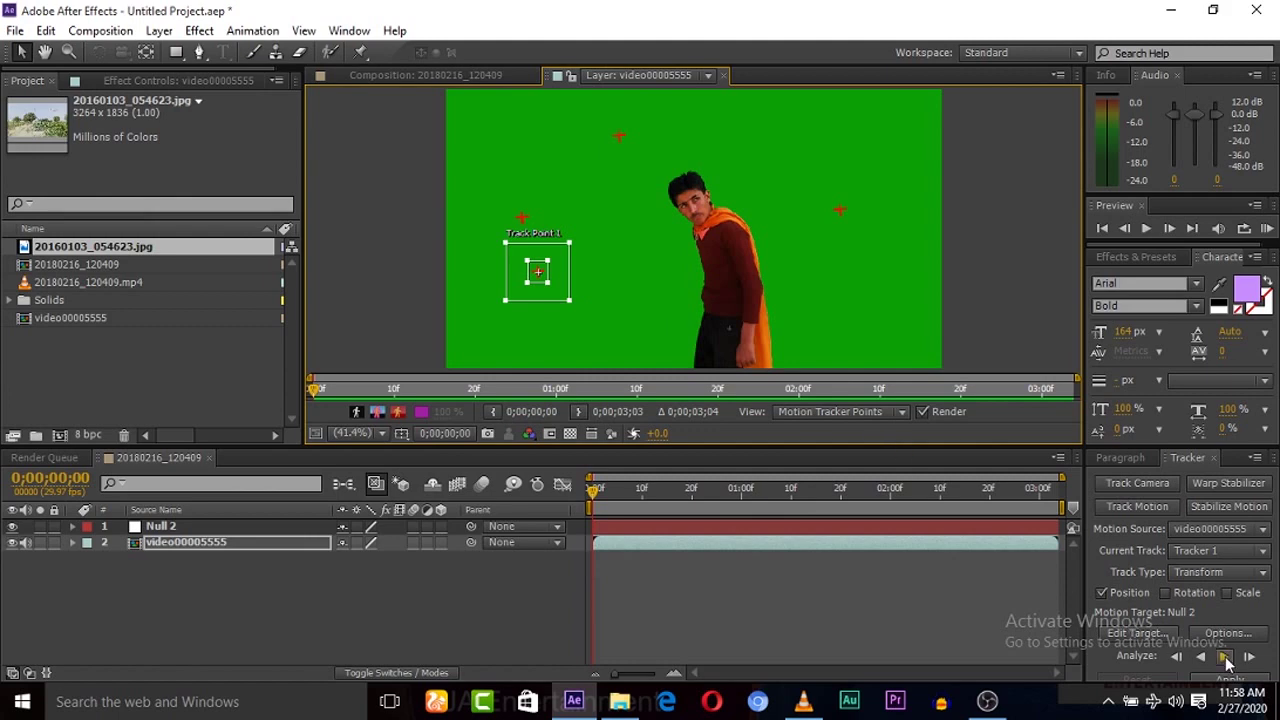
# Analyze Track Point 1 forward through the whole clip to 0;00;03;03
pyautogui.click(1226, 657)
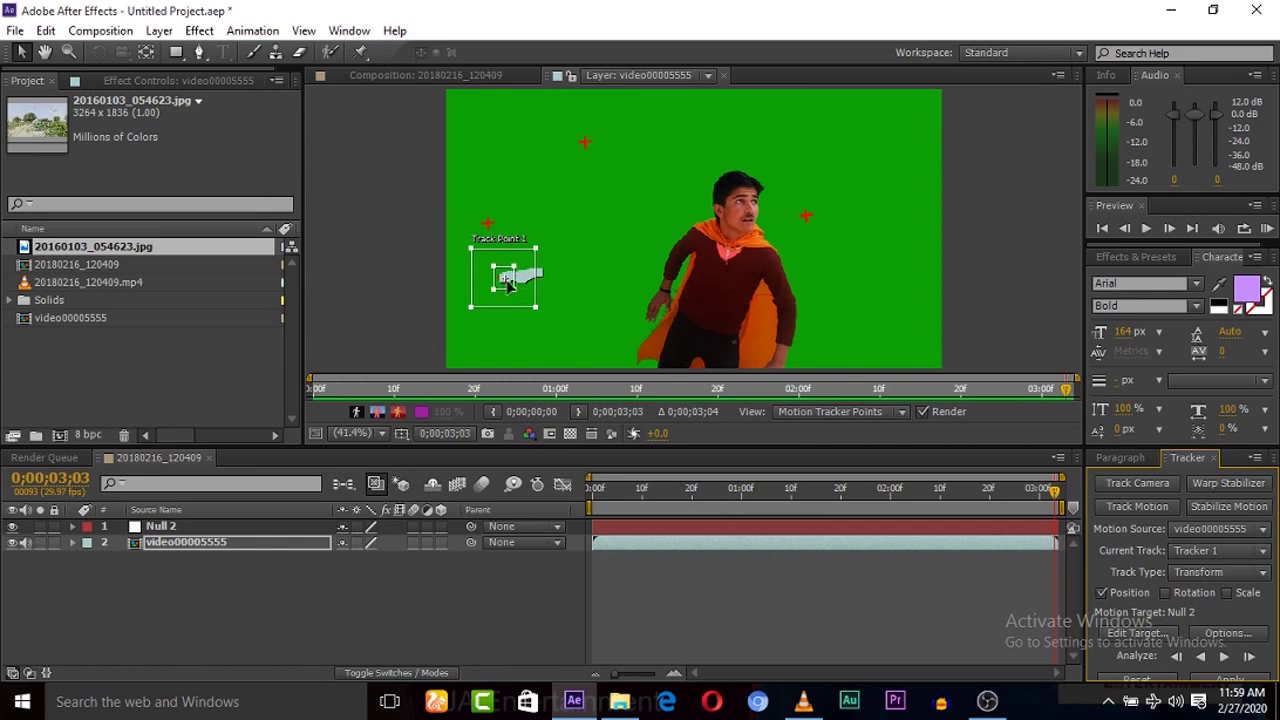
# Set Null 2 as the motion target for Tracker 1
pyautogui.click(1139, 636)
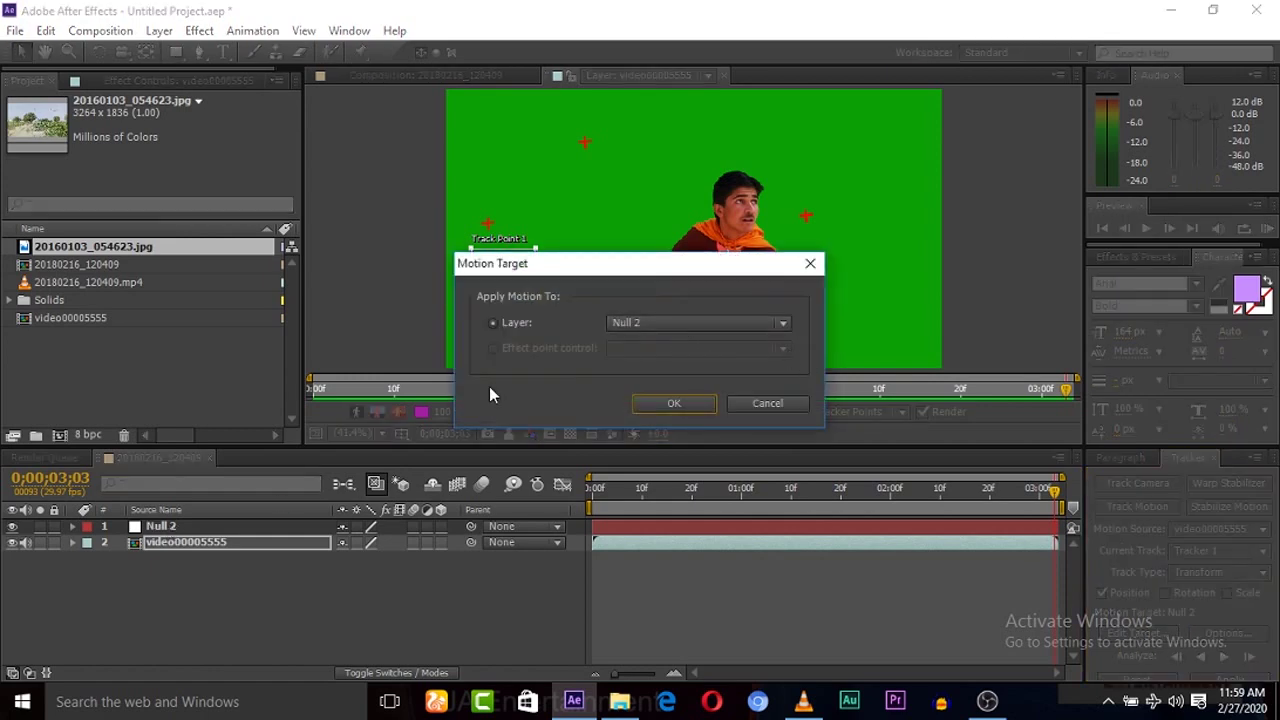
pyautogui.click(633, 325)
pyautogui.click(646, 329)
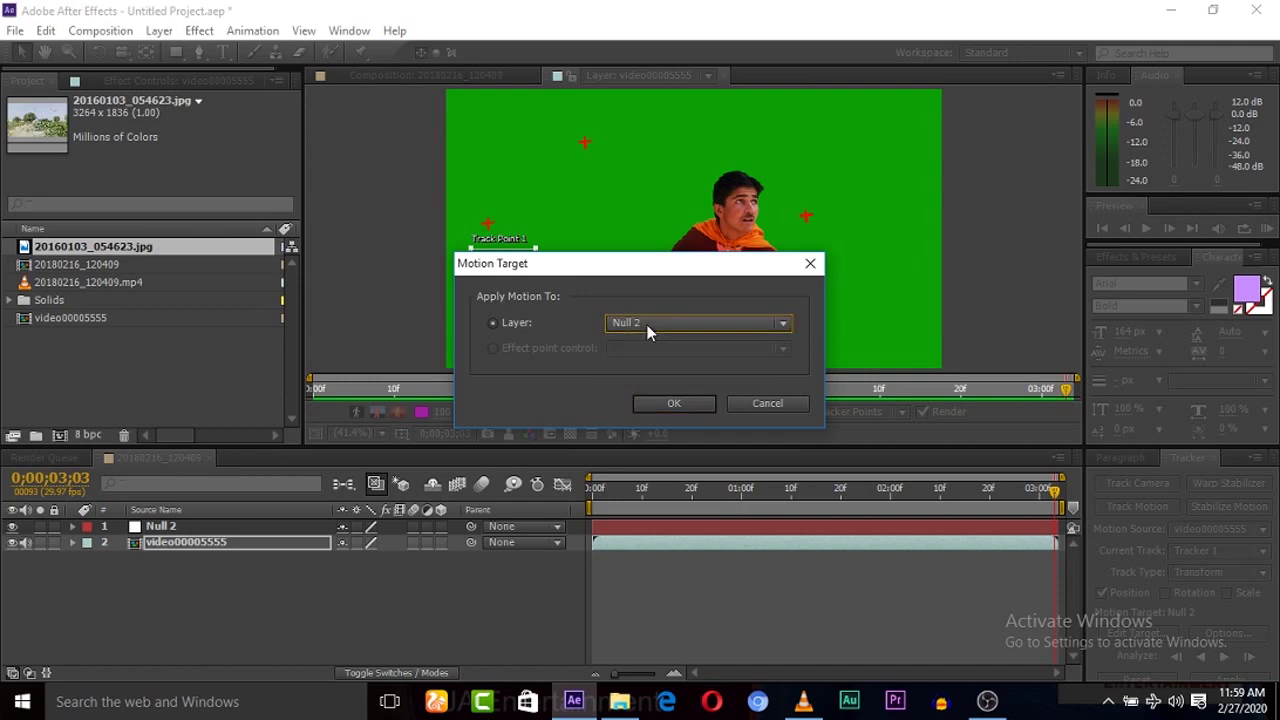
pyautogui.click(672, 404)
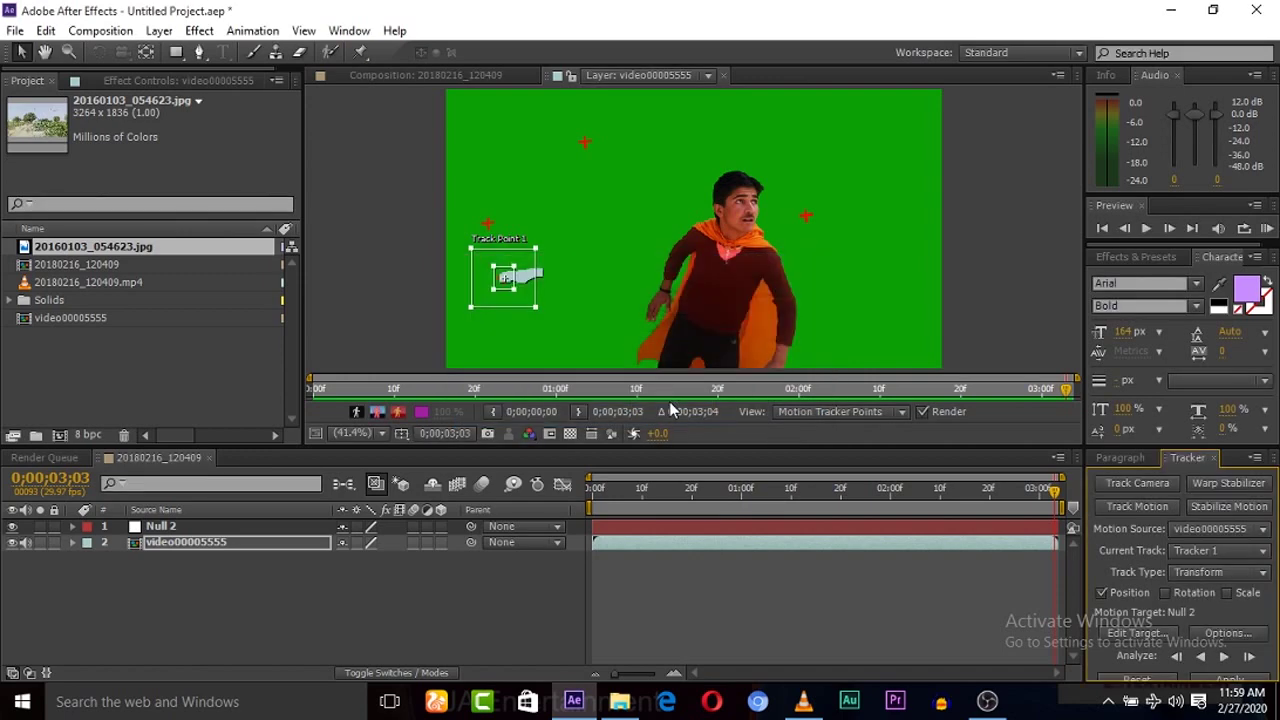
# Apply the tracked motion to Null 2 in both X and Y
pyautogui.click(1137, 455)
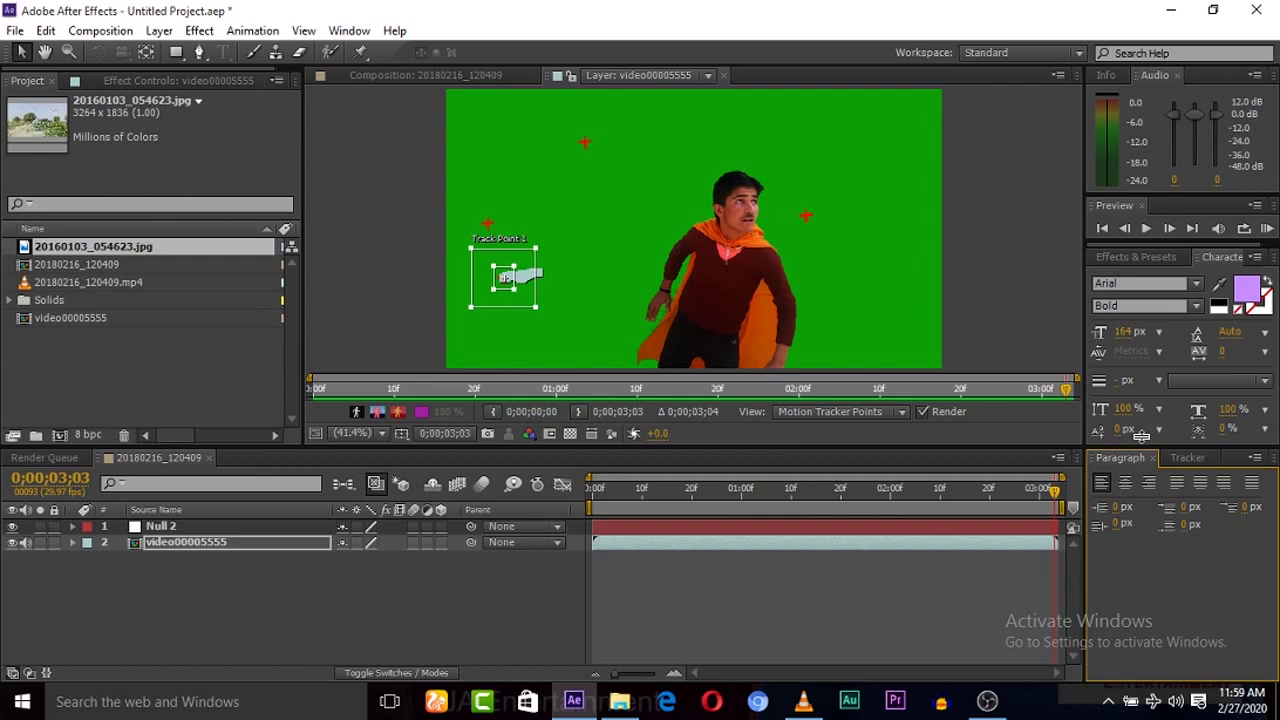
pyautogui.moveTo(1141, 448); pyautogui.dragTo(1150, 431)
pyautogui.click(1175, 441)
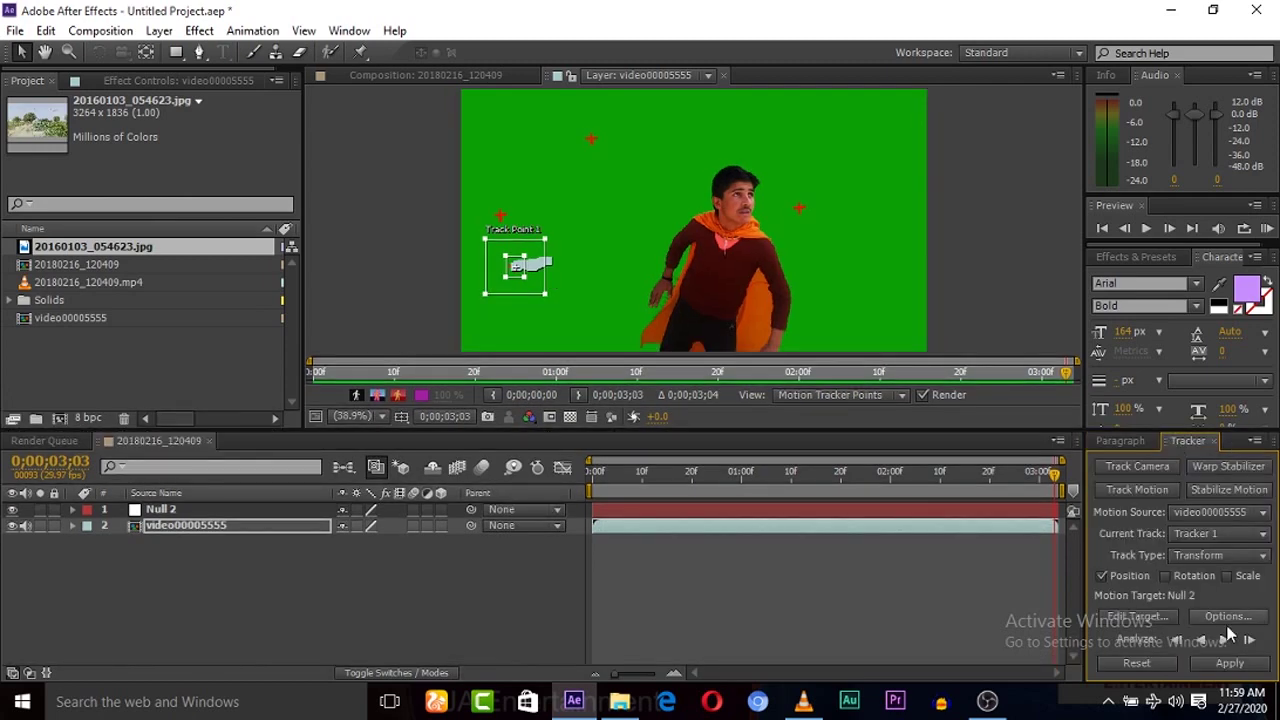
pyautogui.click(1229, 662)
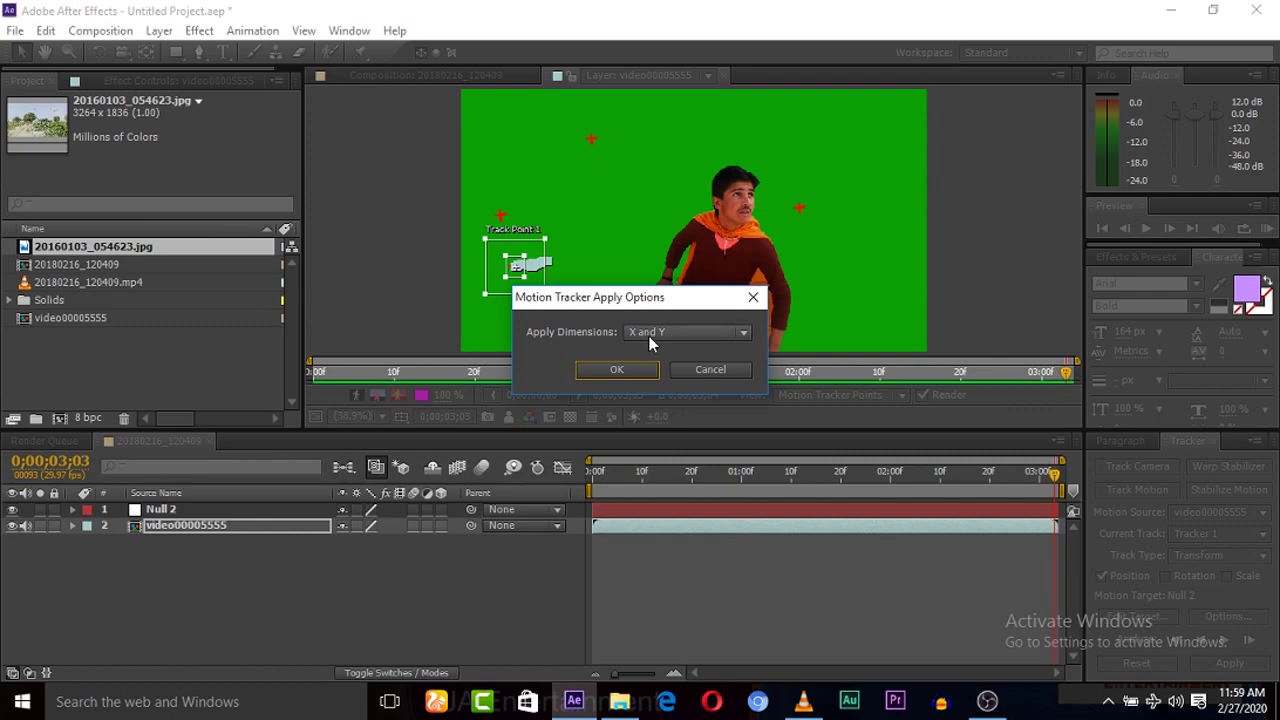
pyautogui.click(615, 376)
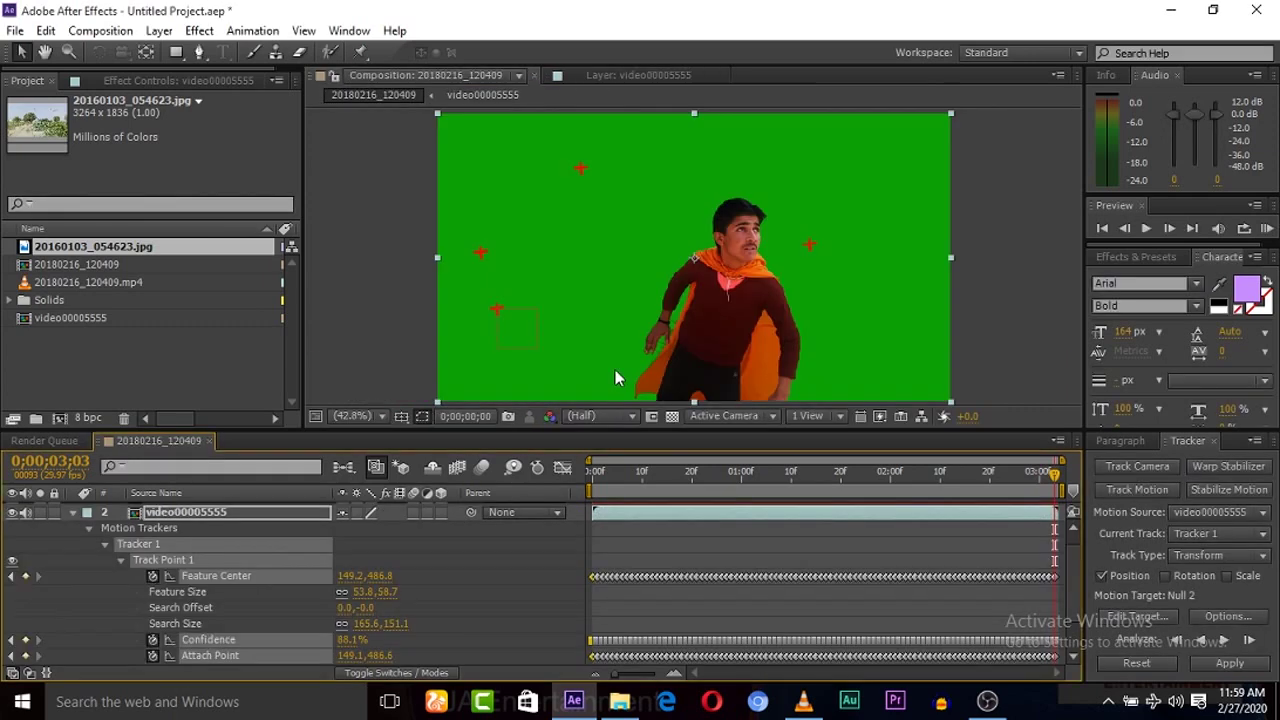
# Collapse video00005555's Motion Trackers so only Null 2 and the video layer show
pyautogui.click(72, 513)
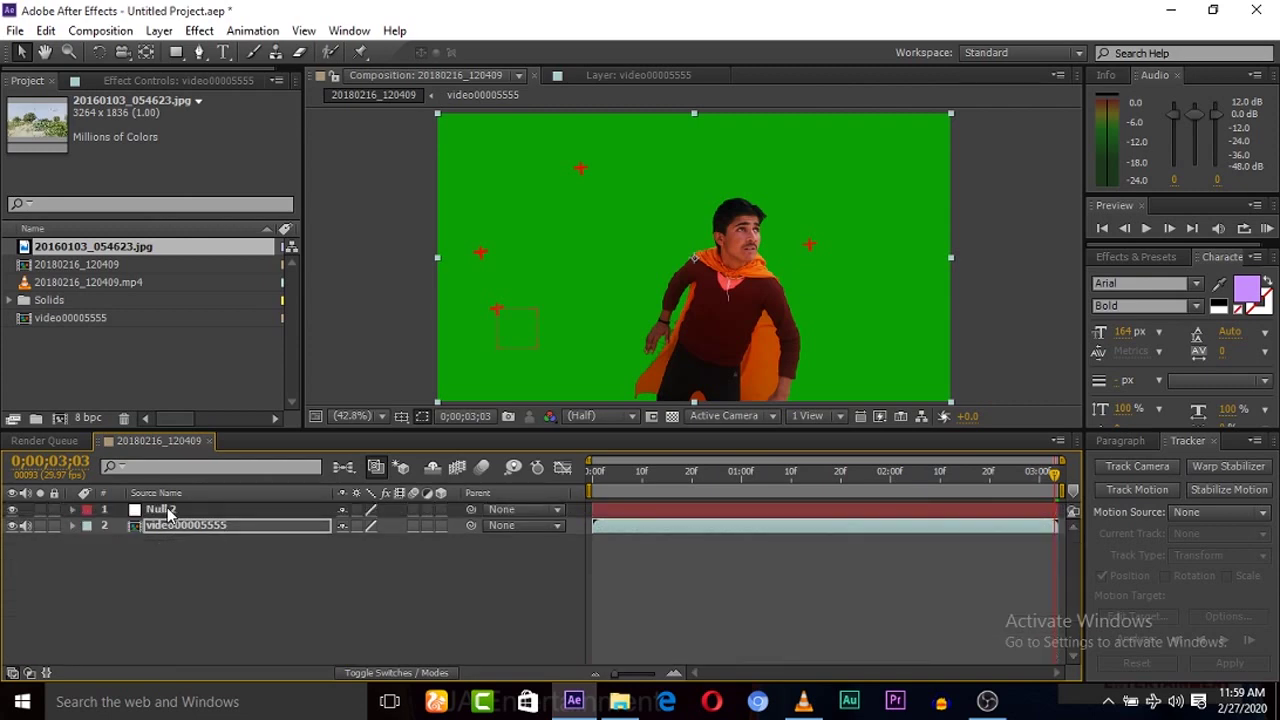
pyautogui.click(166, 512)
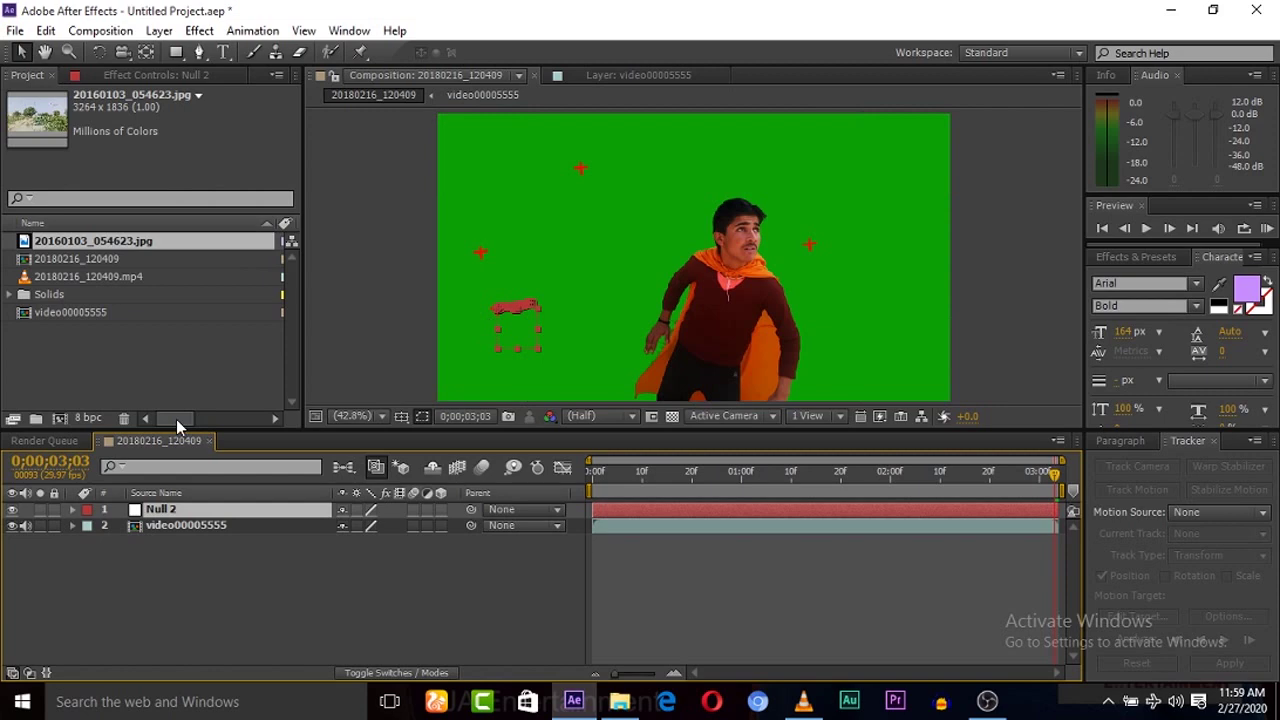
pyautogui.click(180, 525)
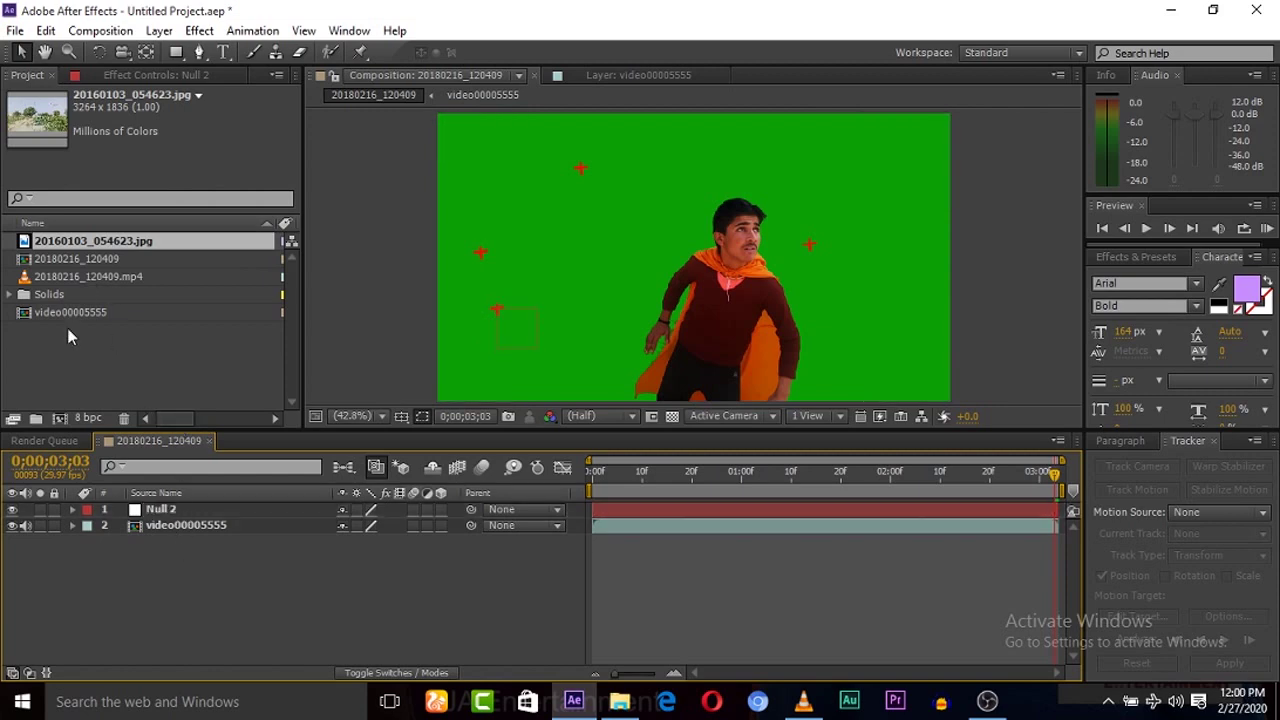
pyautogui.click(90, 350)
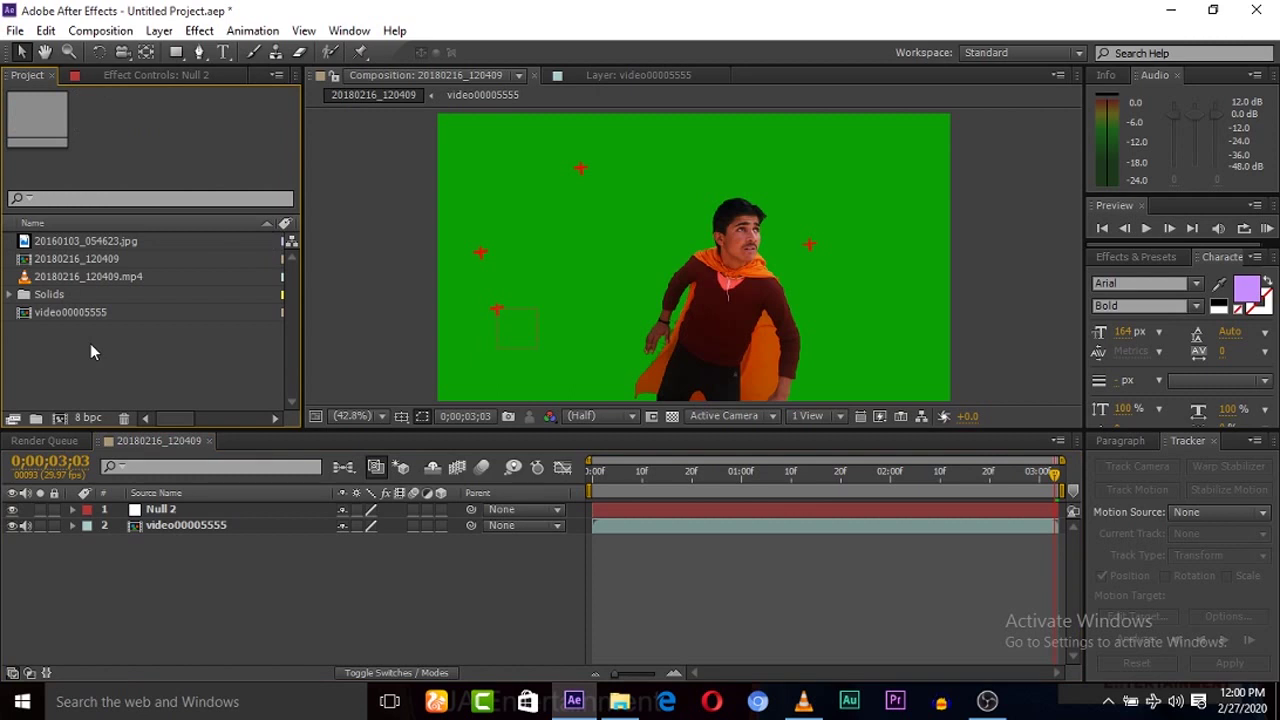
# Add 20160103_054623.jpg to the comp at 53% scale, beneath video00005555
pyautogui.click(77, 243)
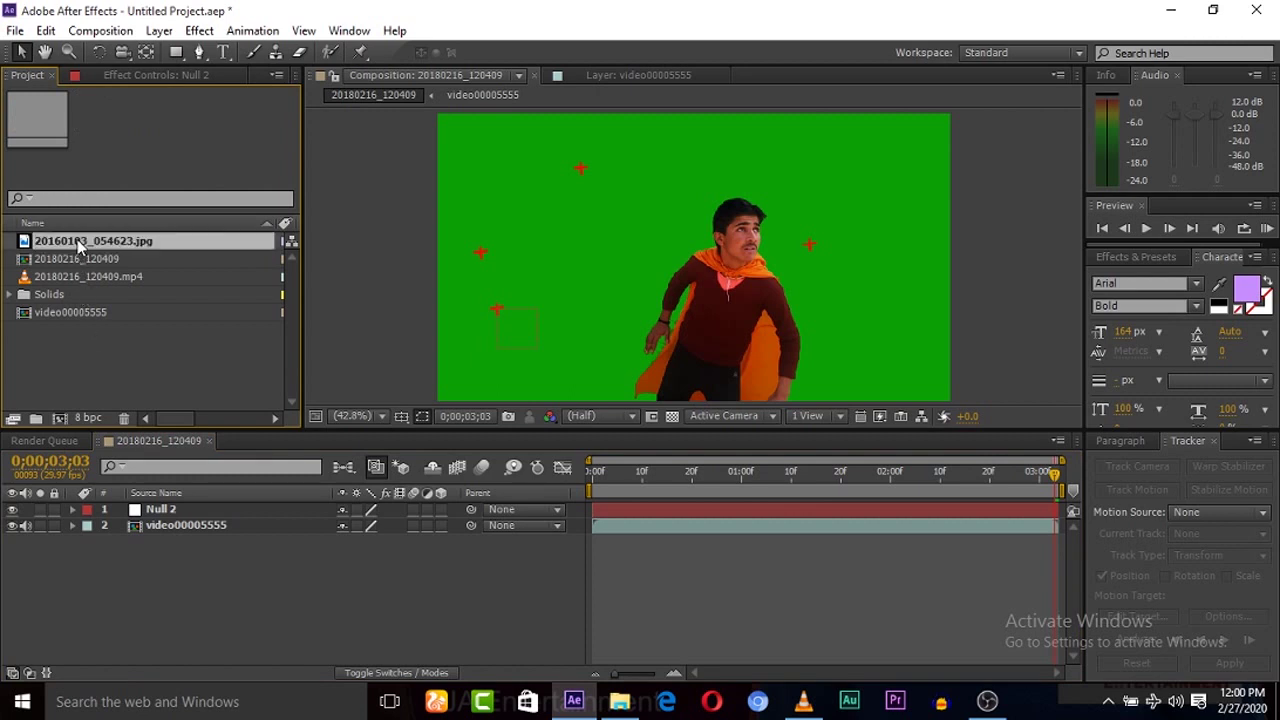
pyautogui.moveTo(77, 243); pyautogui.dragTo(145, 512)
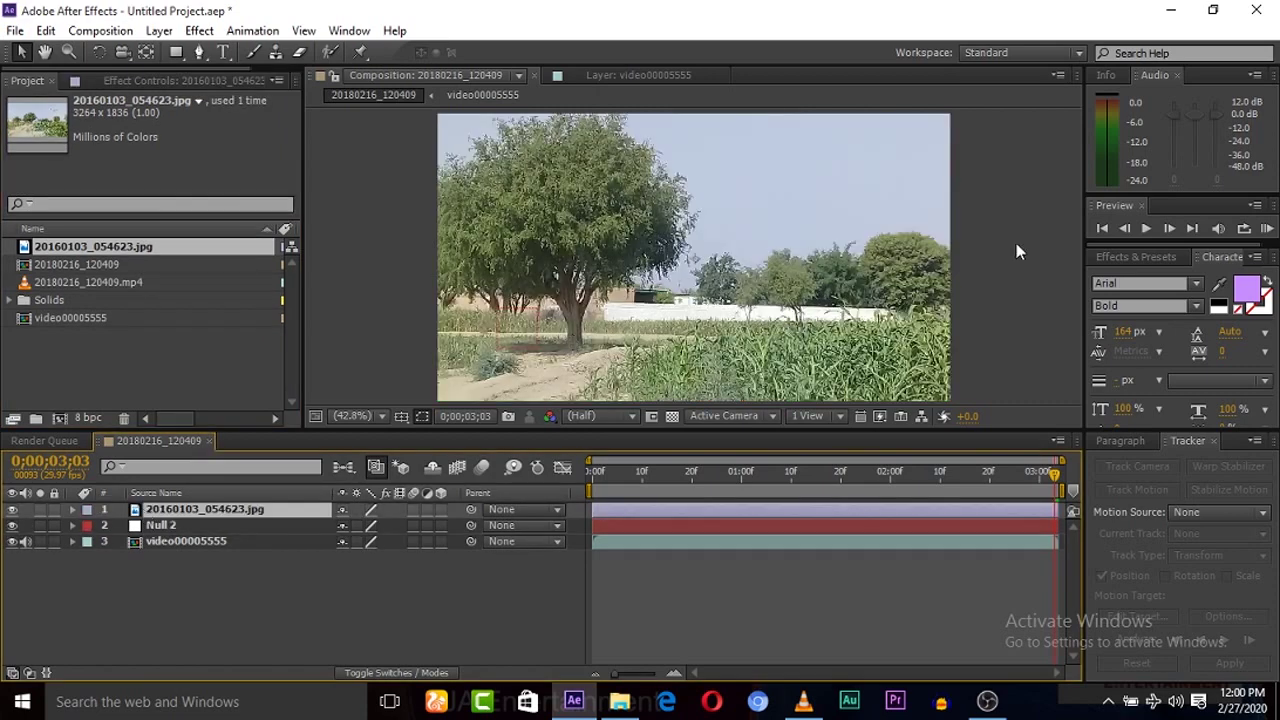
pyautogui.click(1103, 228)
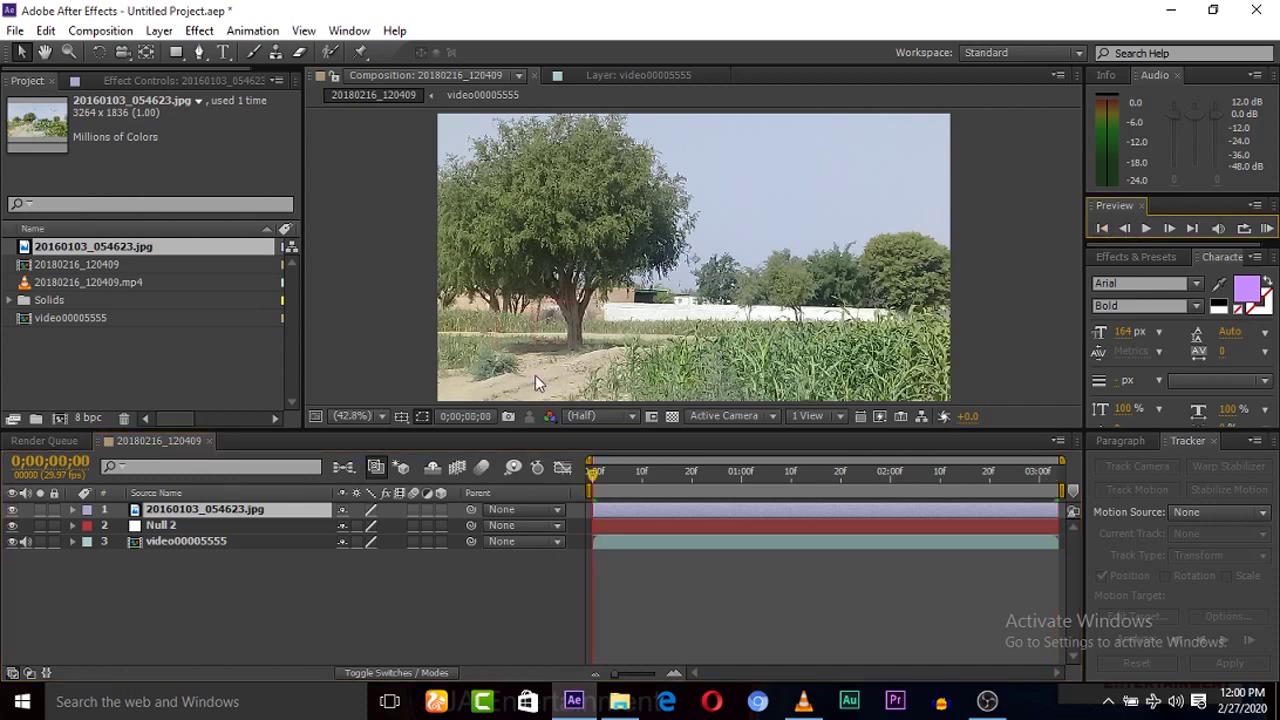
pyautogui.press('s')
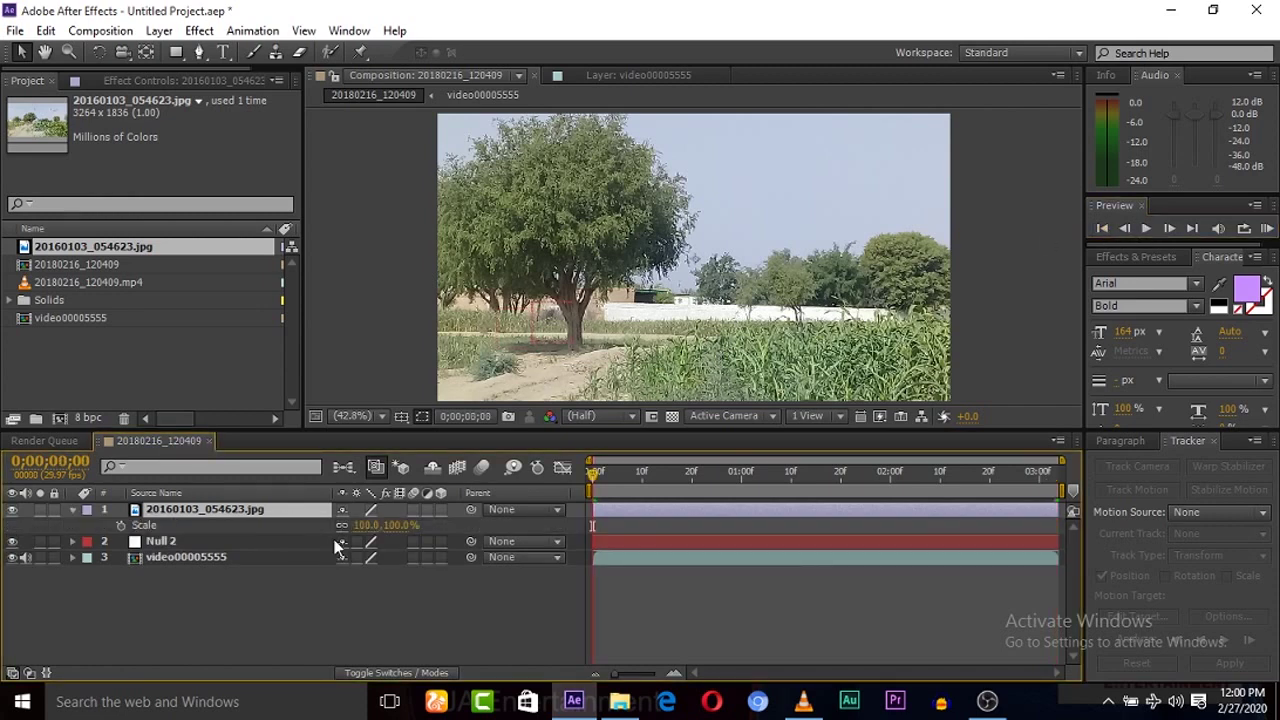
pyautogui.moveTo(408, 527); pyautogui.dragTo(358, 526)
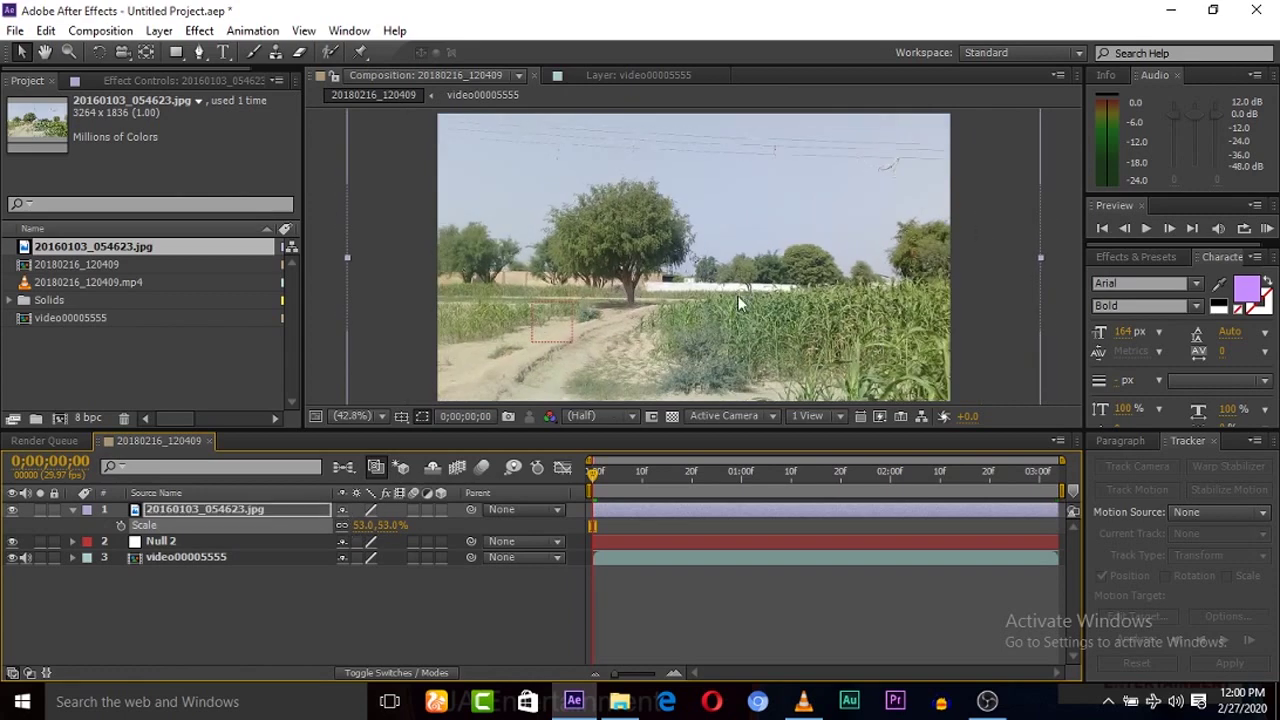
pyautogui.click(181, 556)
pyautogui.moveTo(183, 512); pyautogui.dragTo(183, 511)
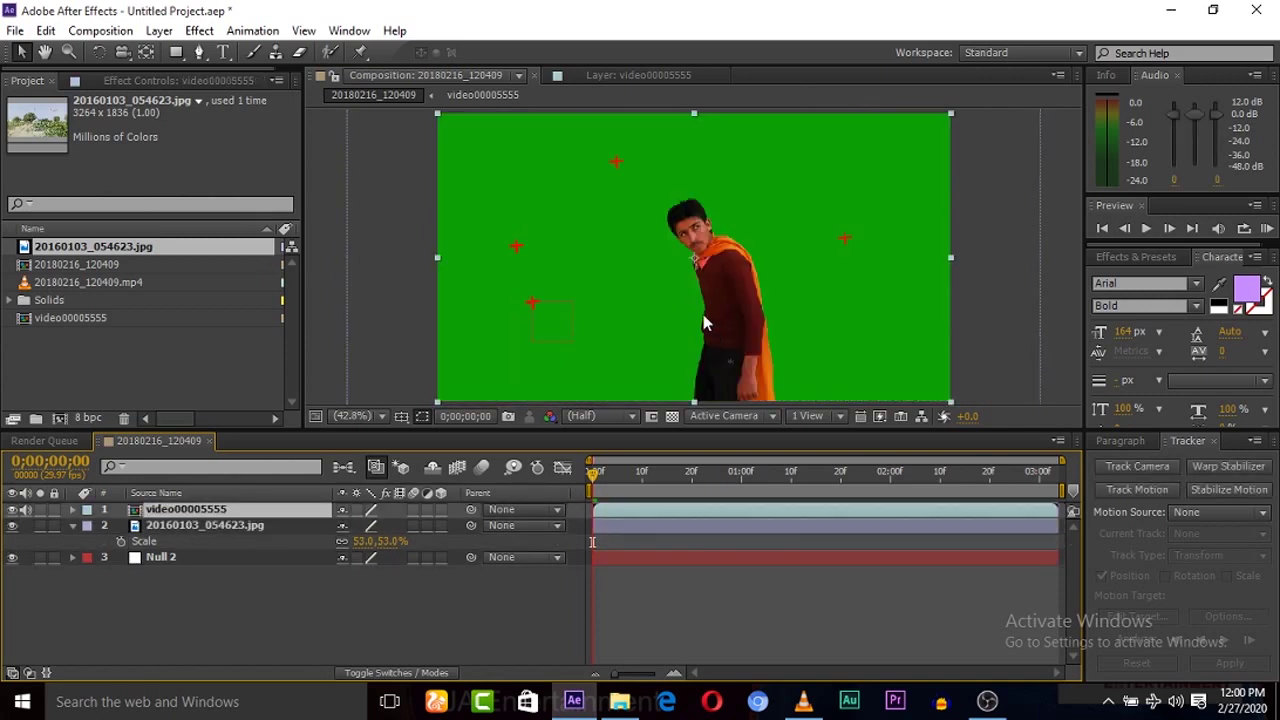
# Draw a closed polygon Pen mask around the caped man on the video layer
pyautogui.click(199, 52)
pyautogui.click(667, 168)
pyautogui.click(593, 239)
pyautogui.click(566, 351)
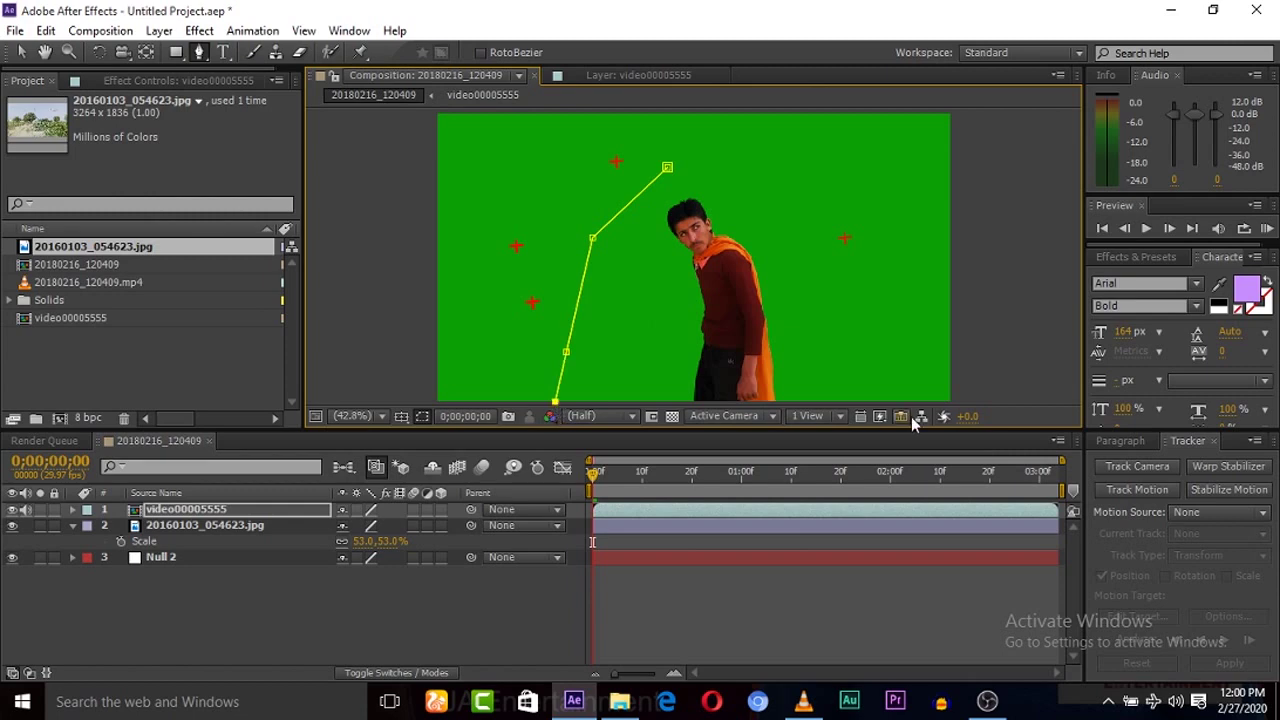
pyautogui.click(873, 403)
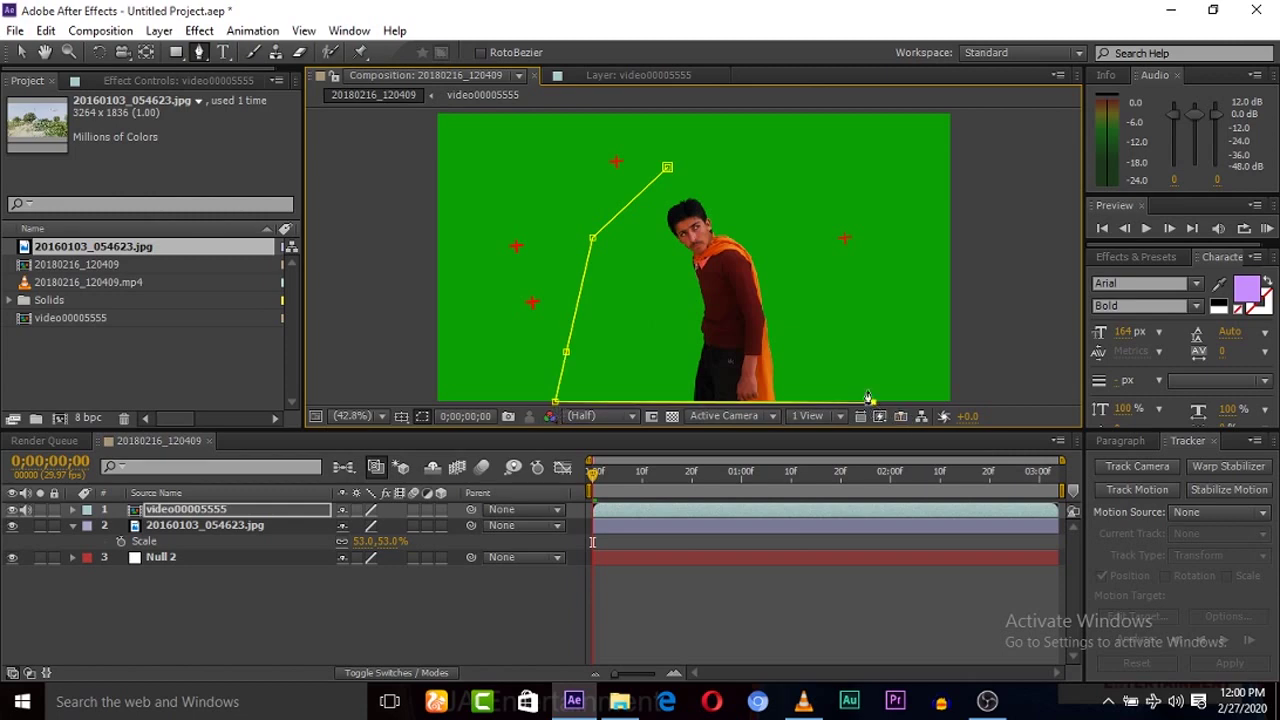
pyautogui.click(855, 279)
pyautogui.click(812, 230)
pyautogui.click(743, 162)
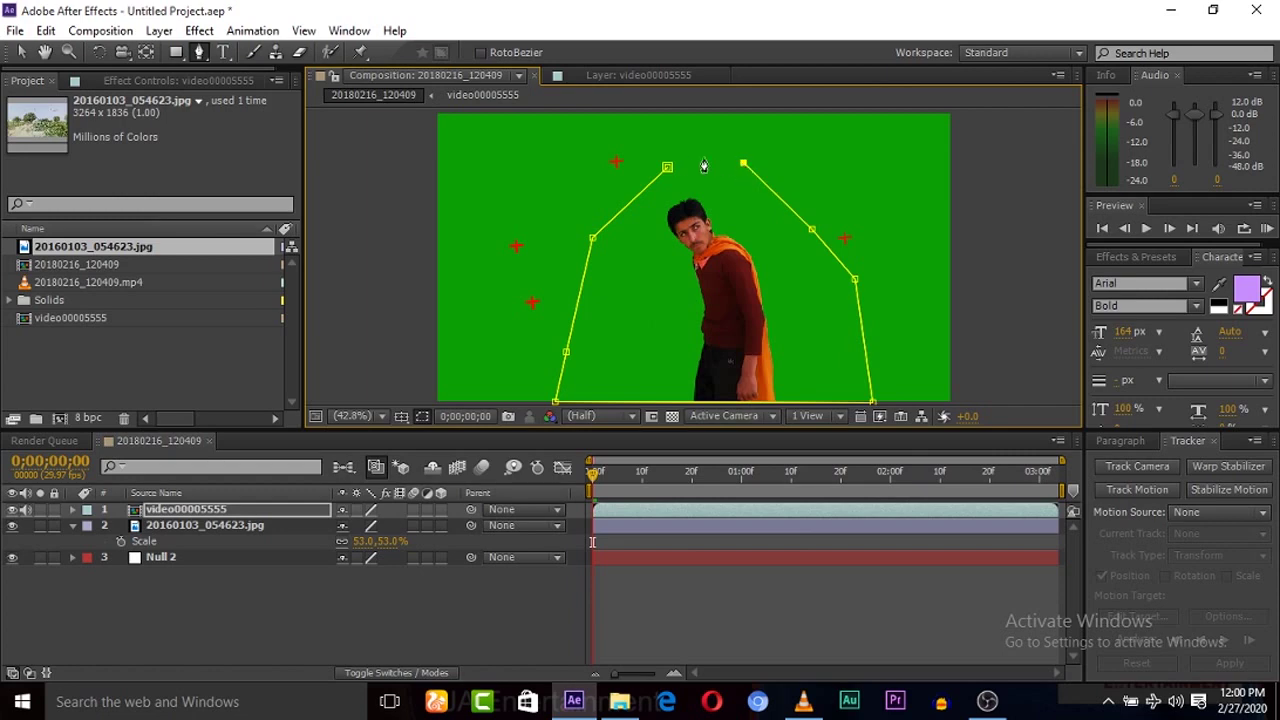
pyautogui.click(667, 167)
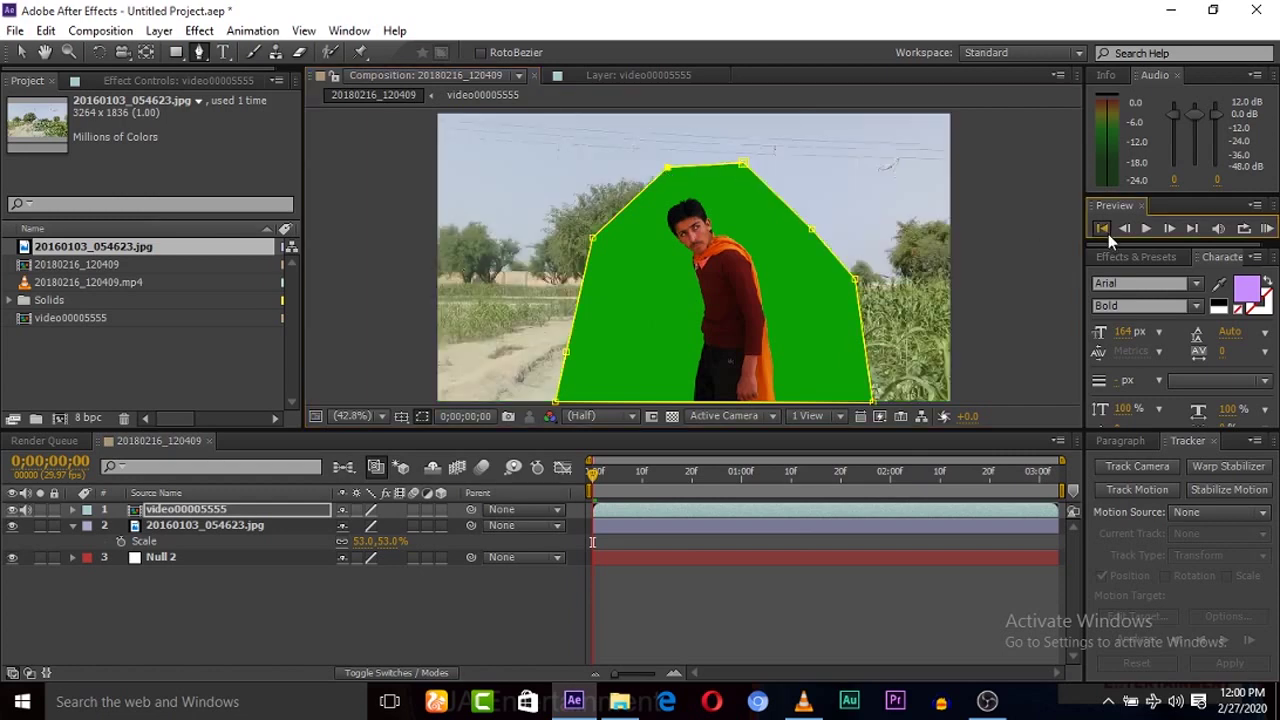
# Preview the masked footage and reshape the mask's right side to fit the cape
pyautogui.click(1267, 228)
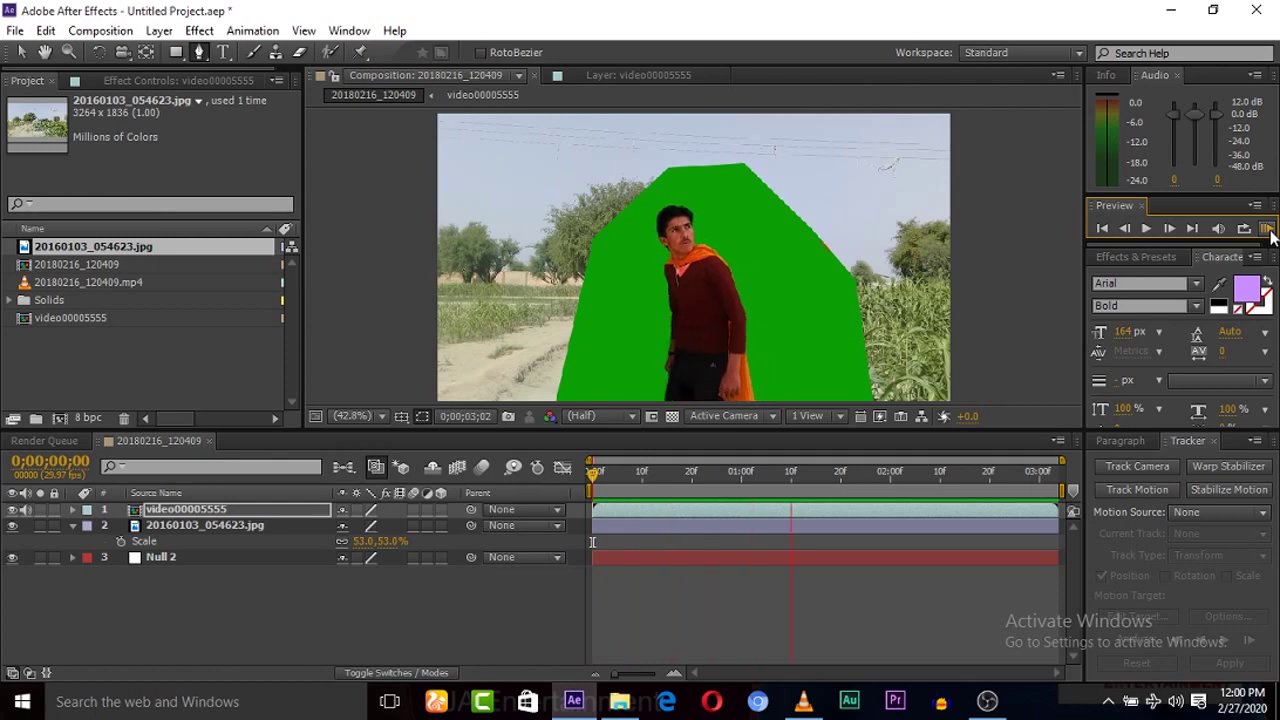
pyautogui.click(1267, 228)
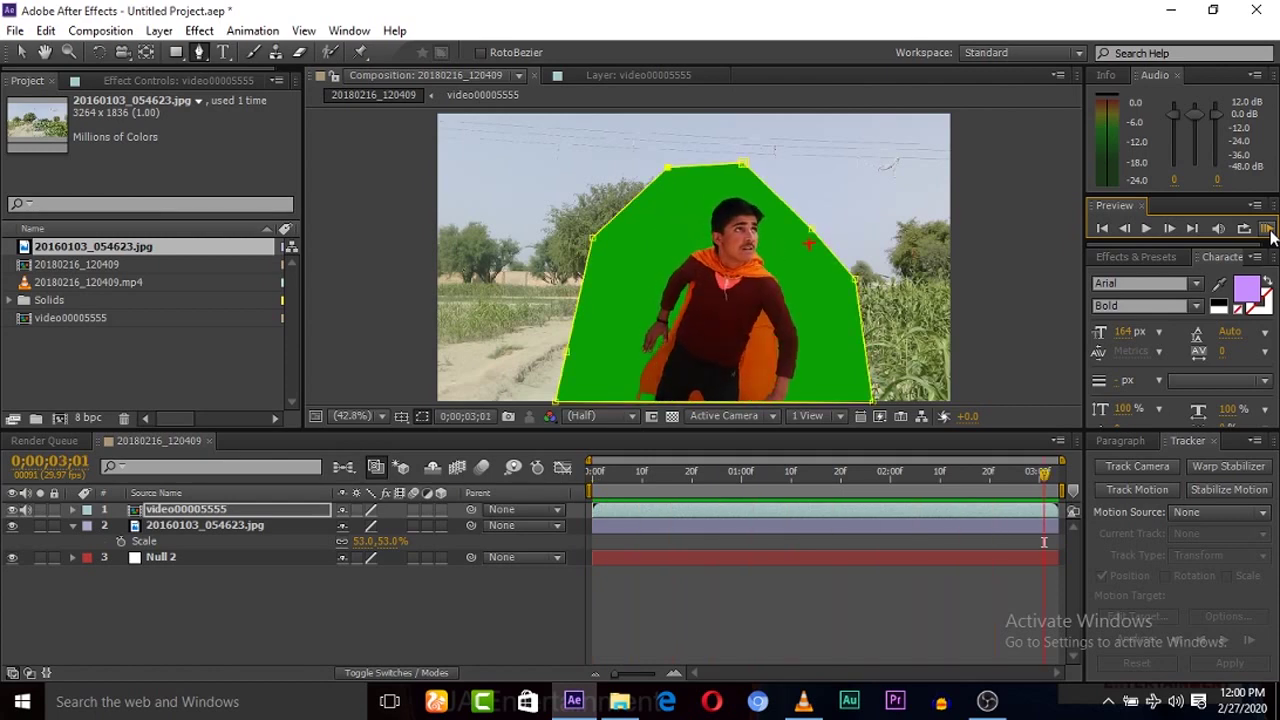
pyautogui.moveTo(810, 232); pyautogui.dragTo(801, 253)
pyautogui.click(1102, 228)
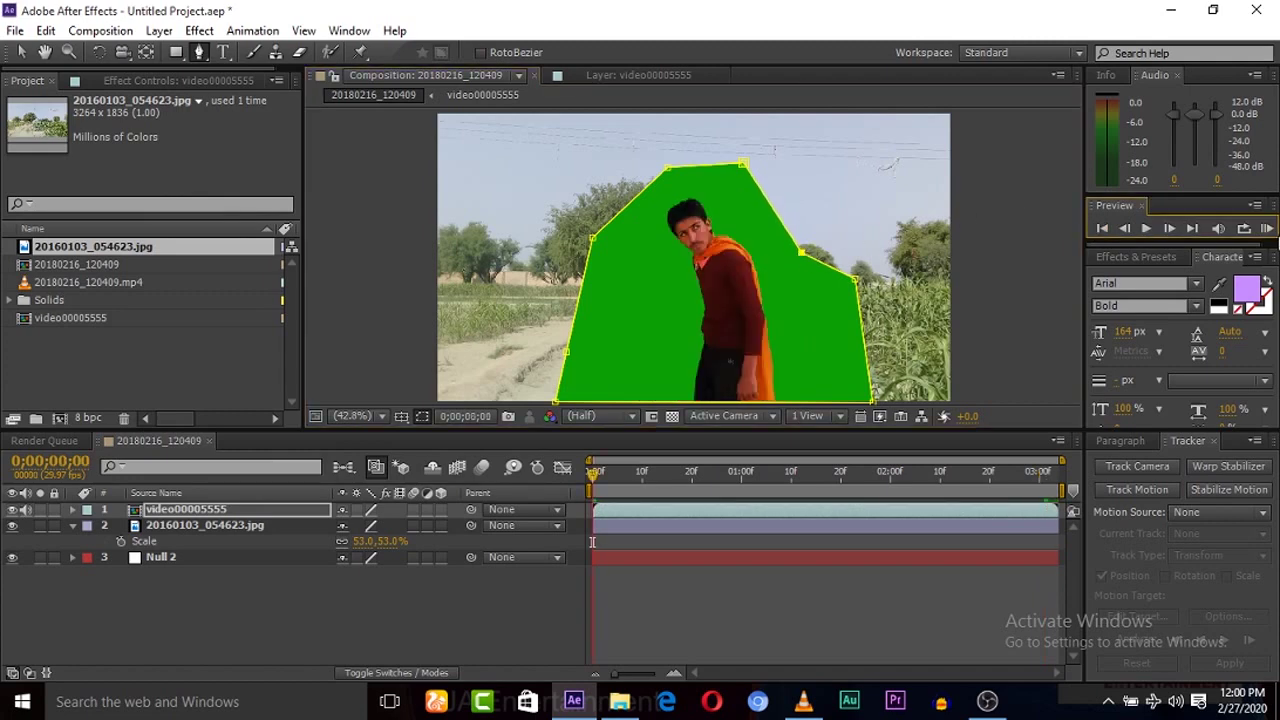
pyautogui.click(1267, 229)
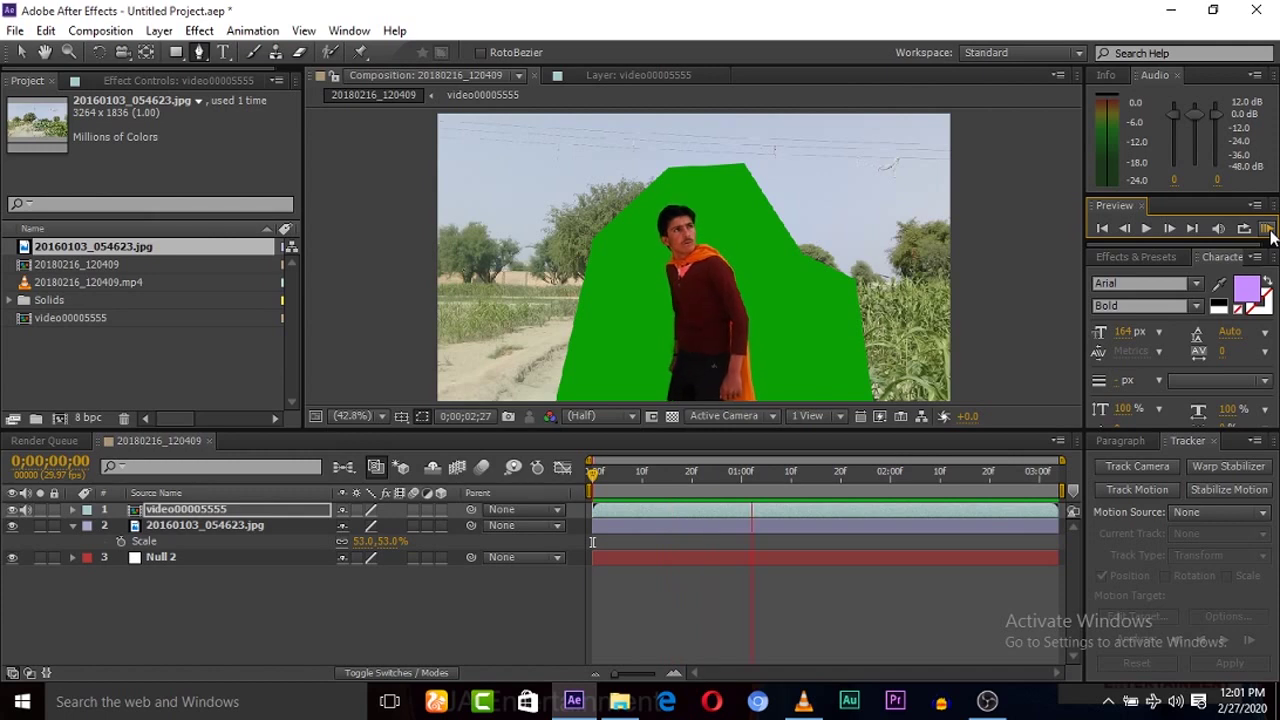
pyautogui.click(1267, 229)
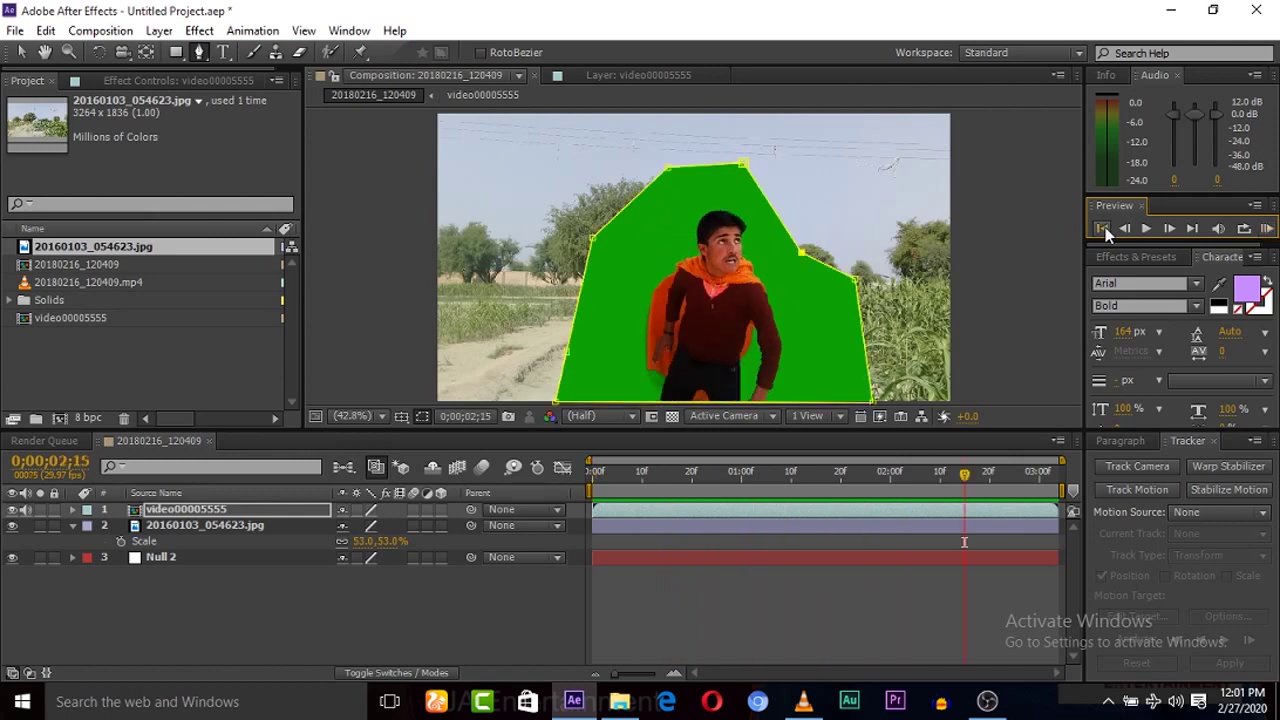
pyautogui.click(1103, 229)
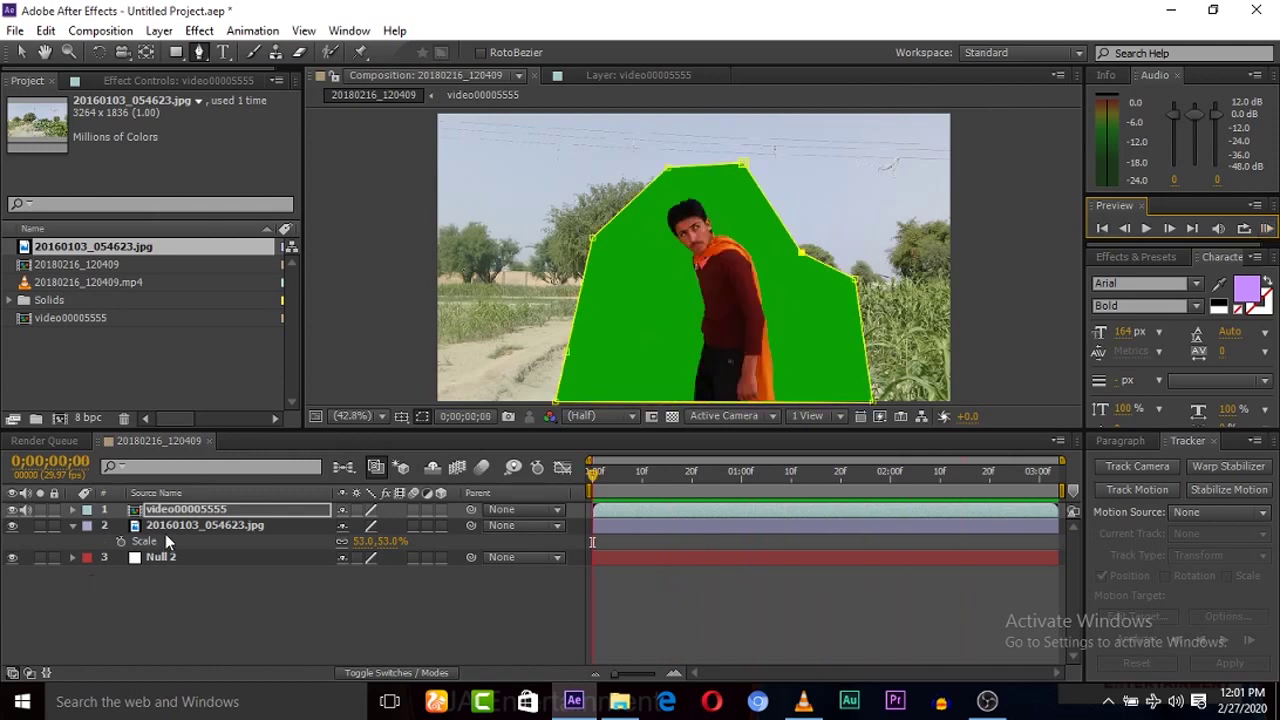
pyautogui.click(170, 513)
# Apply Keylight (1.2) with the green screen sampled as Screen Colour, then preview
pyautogui.click(199, 30)
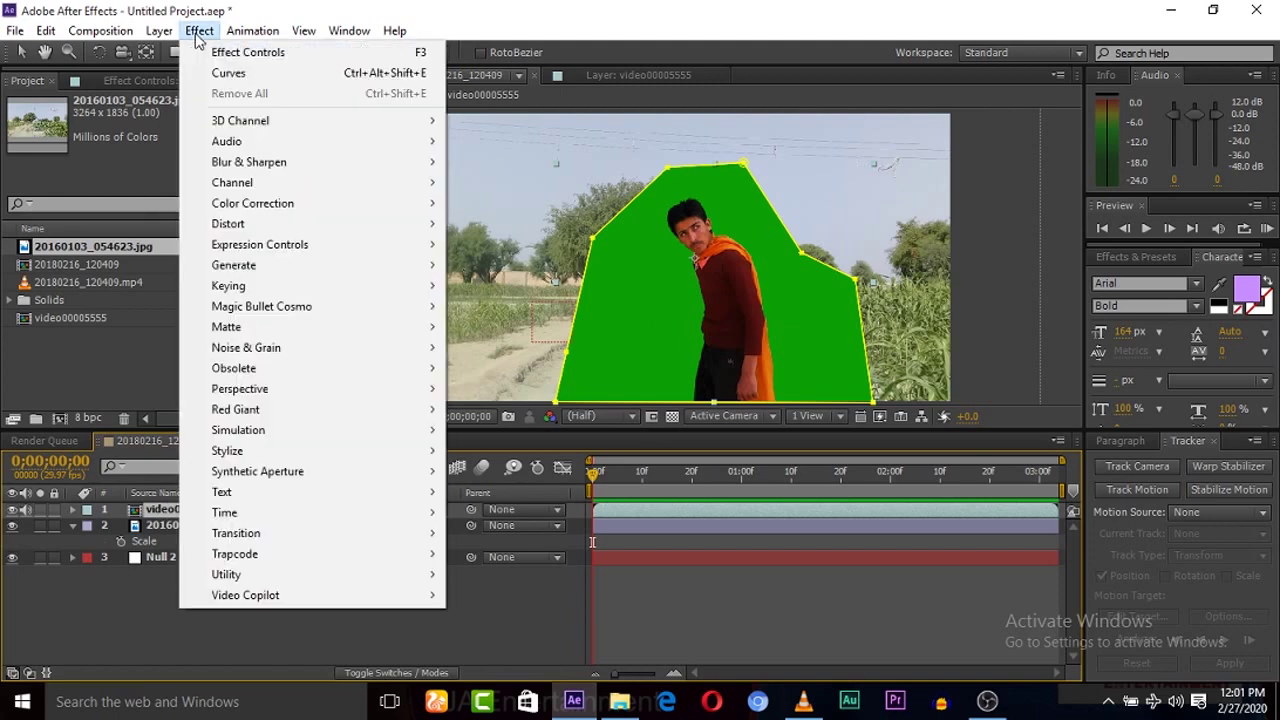
pyautogui.moveTo(357, 288)
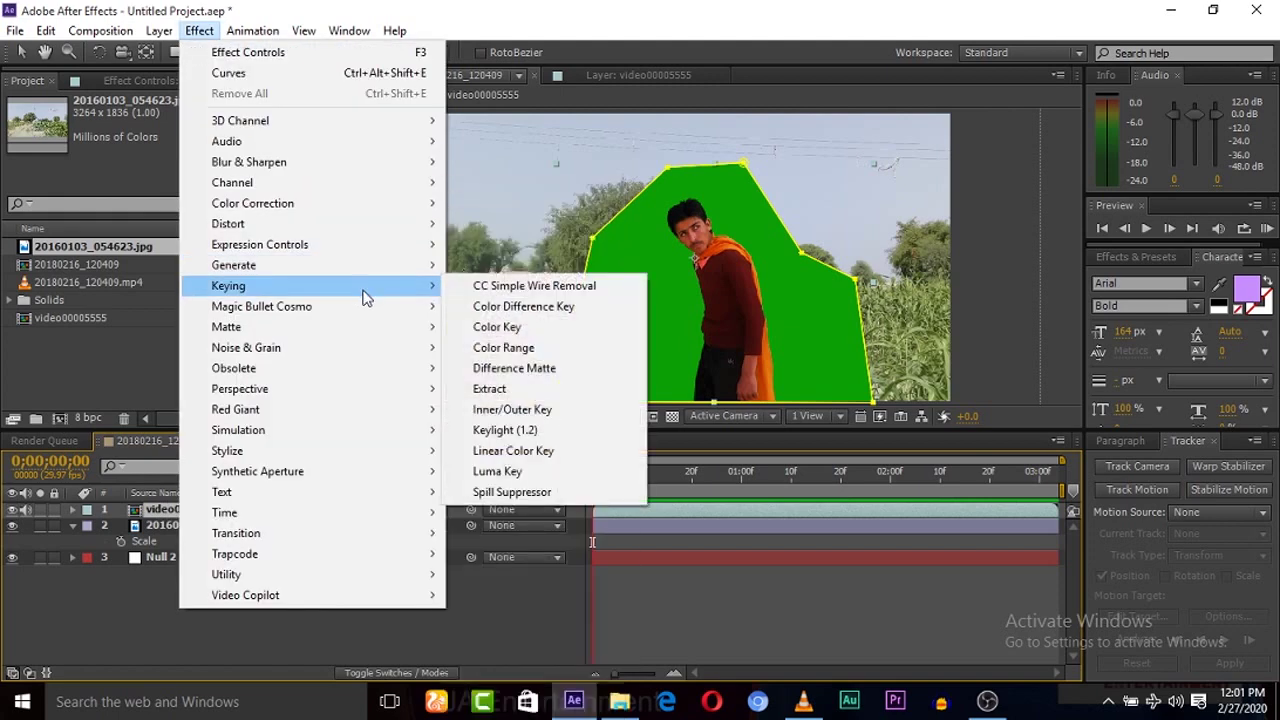
pyautogui.click(505, 429)
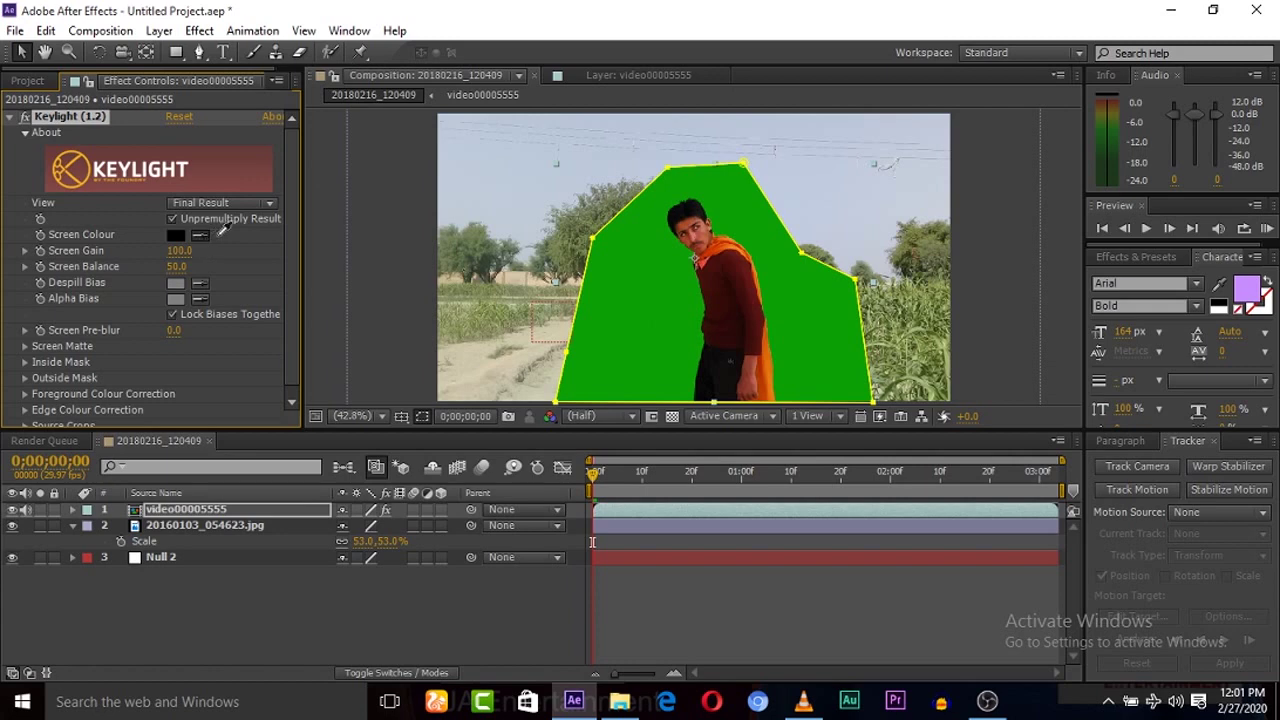
pyautogui.click(653, 241)
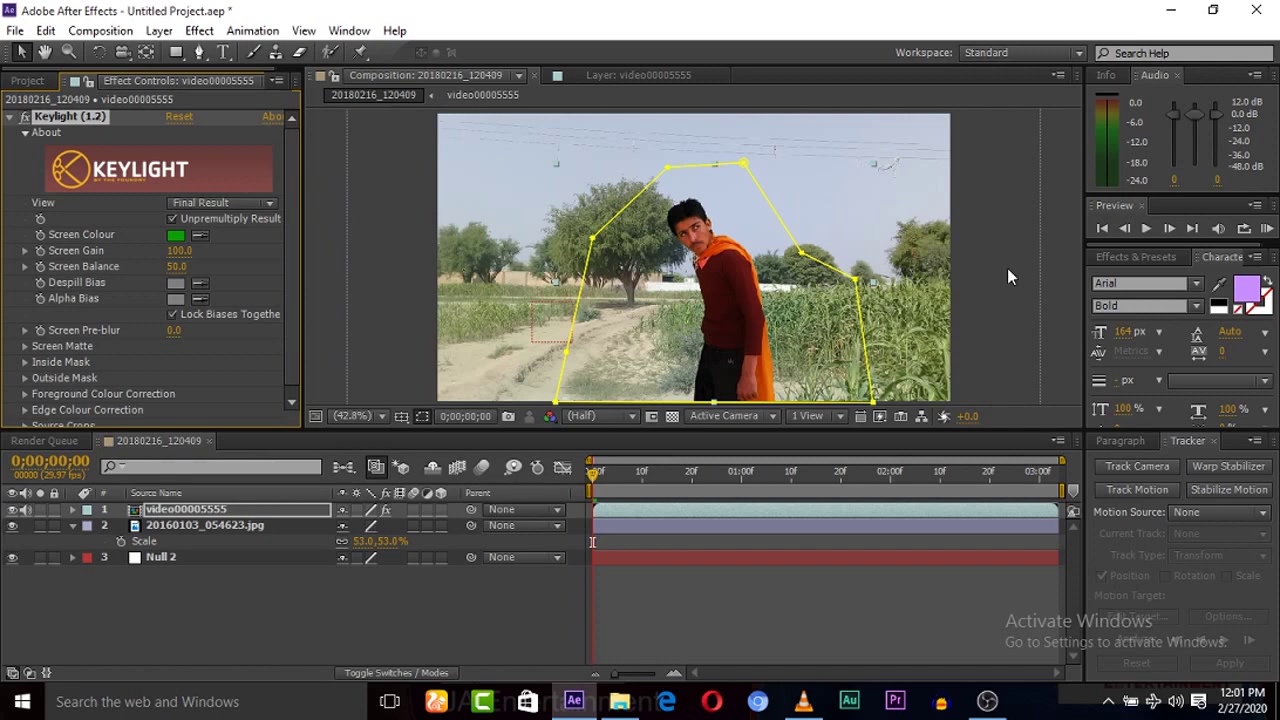
pyautogui.click(1266, 229)
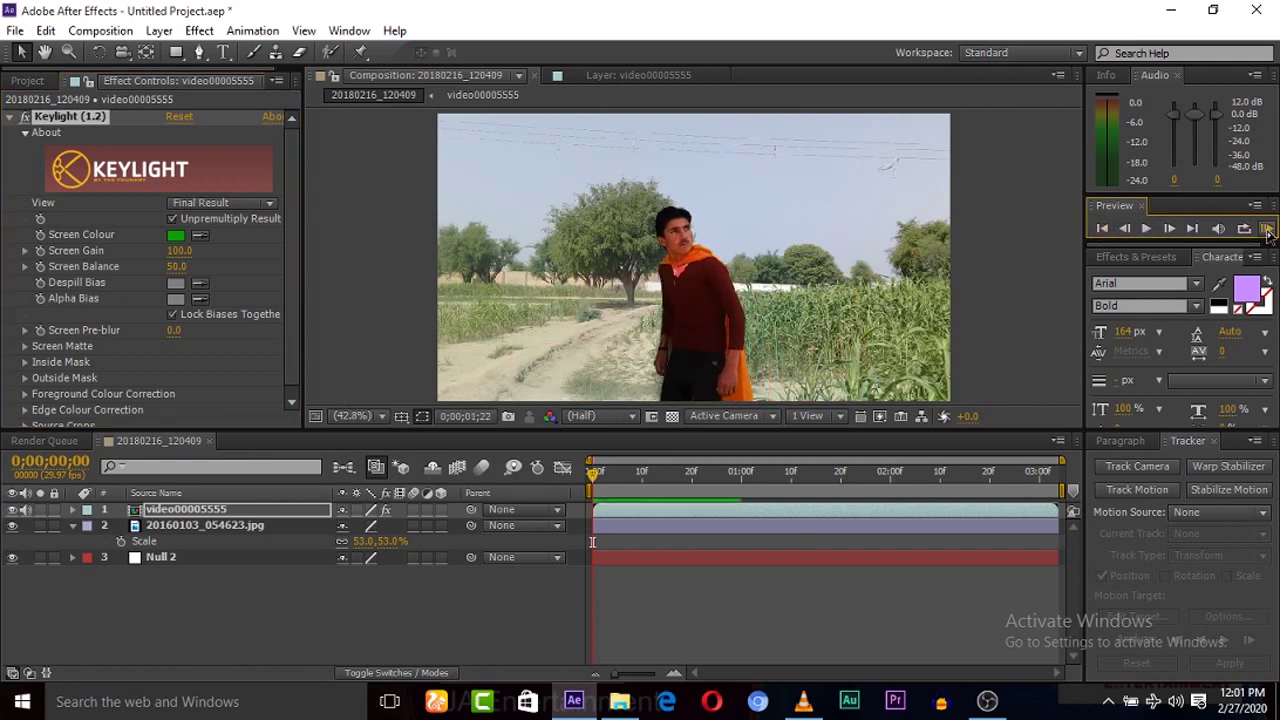
pyautogui.click(741, 285)
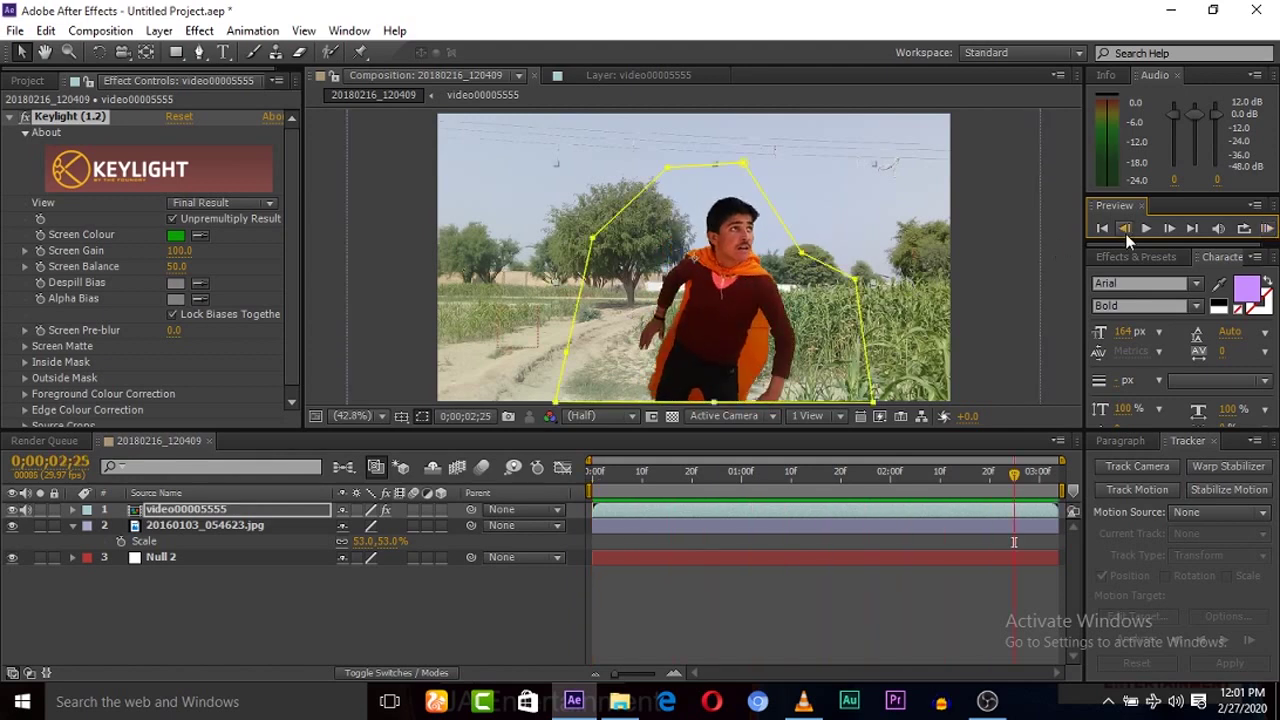
pyautogui.click(1100, 229)
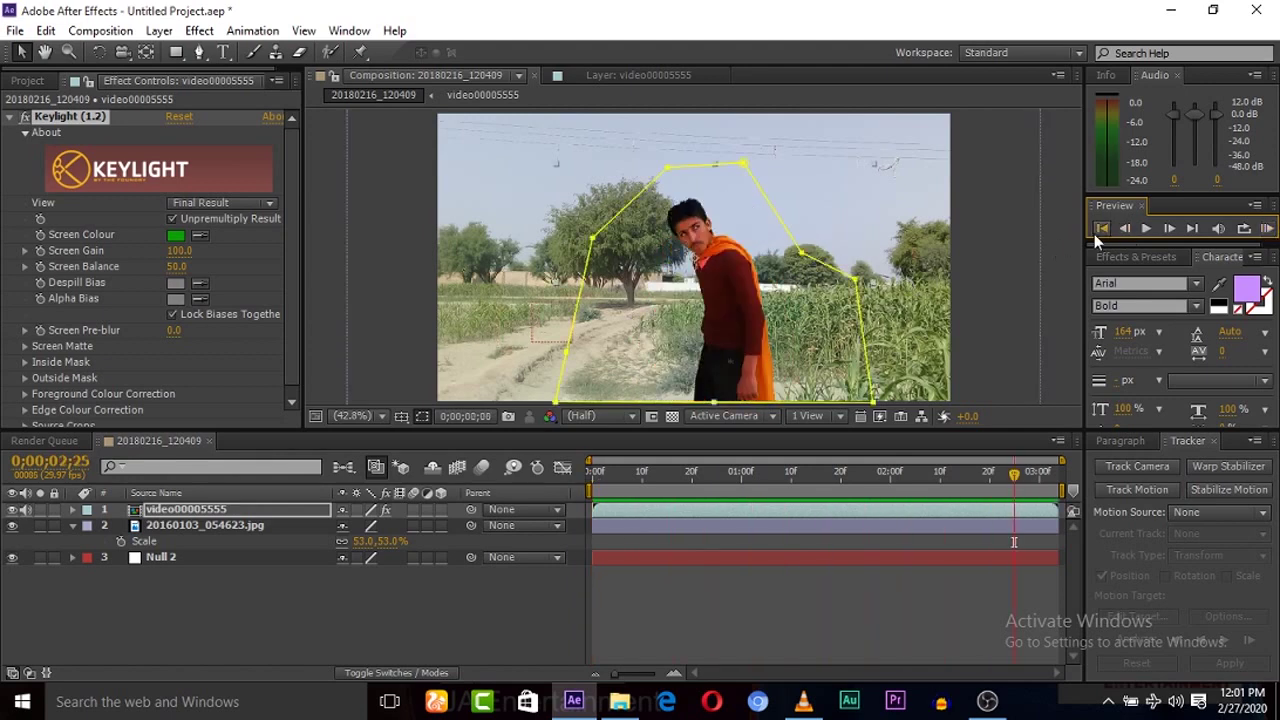
# Parent the field photo layer to Null 2 and preview the composite
pyautogui.click(198, 524)
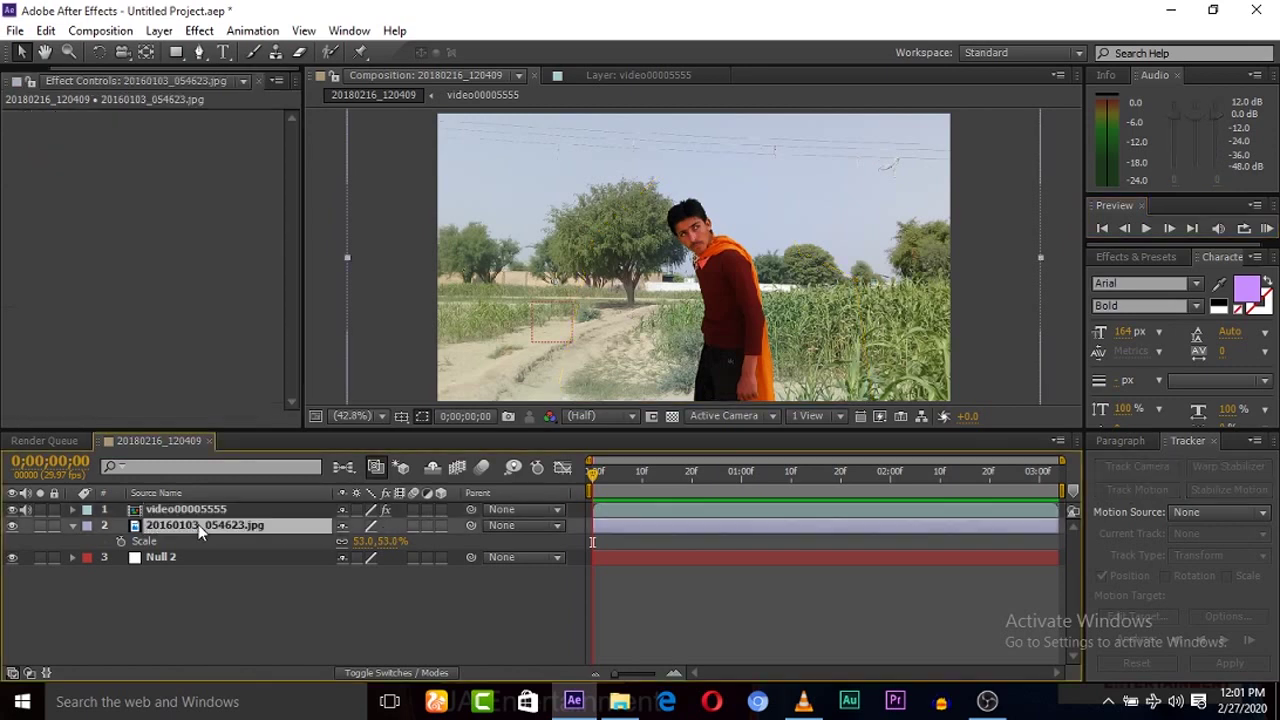
pyautogui.moveTo(471, 526); pyautogui.dragTo(181, 558)
pyautogui.click(1100, 230)
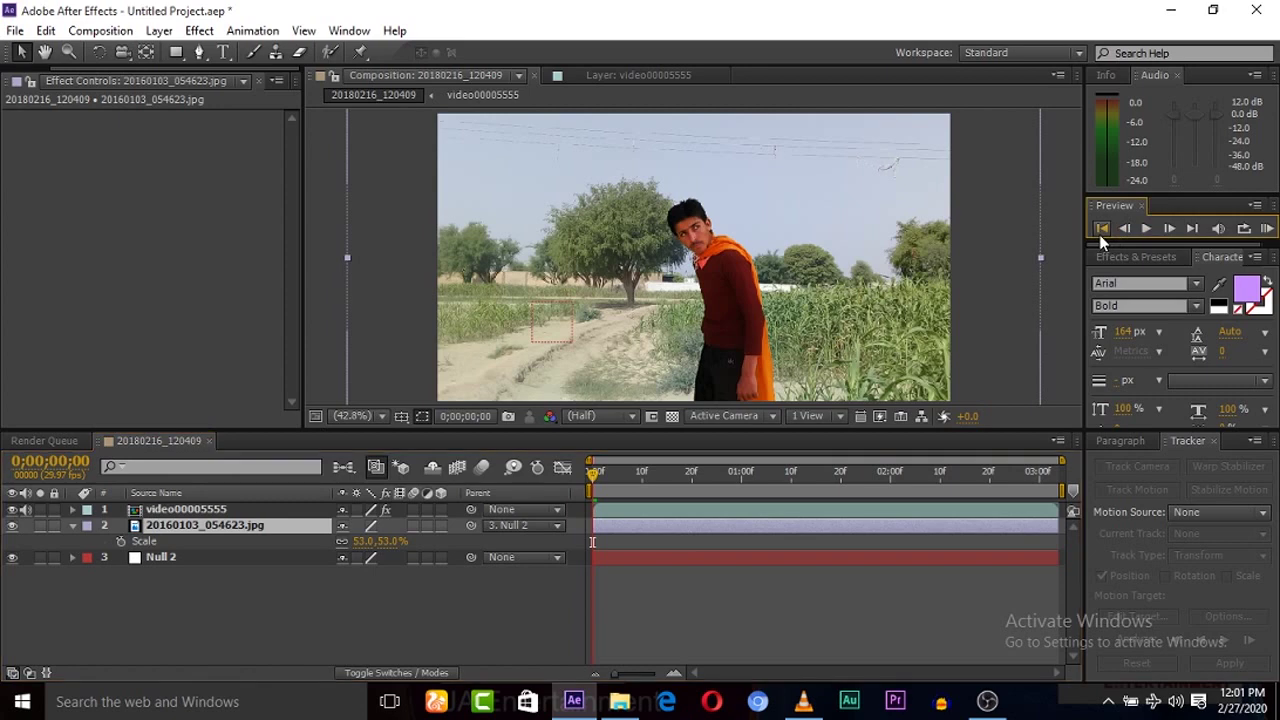
pyautogui.click(1267, 229)
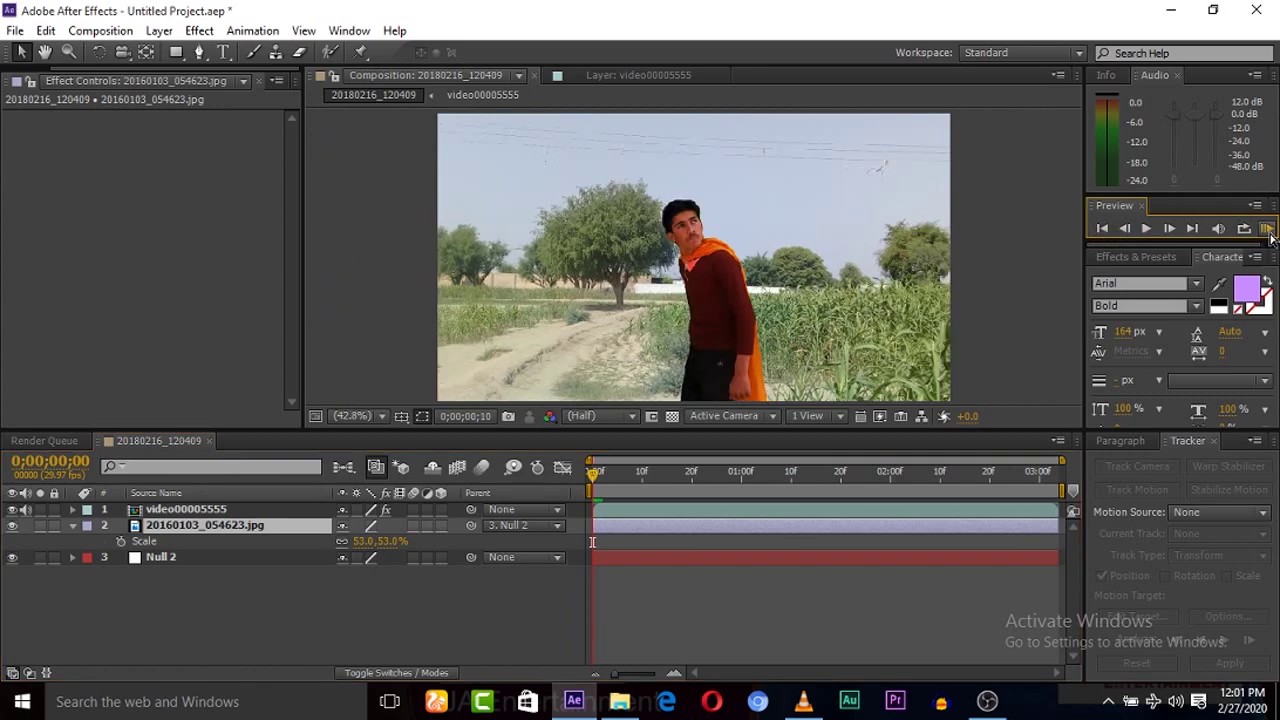
pyautogui.click(805, 256)
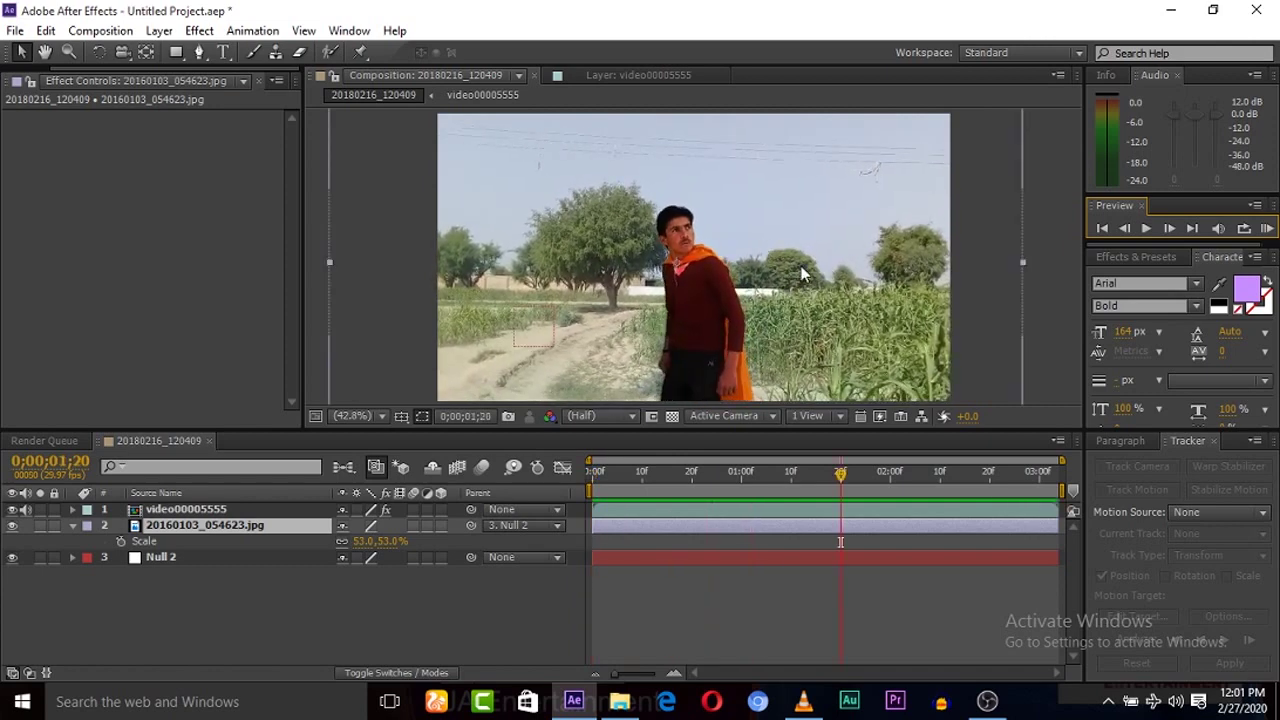
pyautogui.click(168, 511)
pyautogui.click(199, 31)
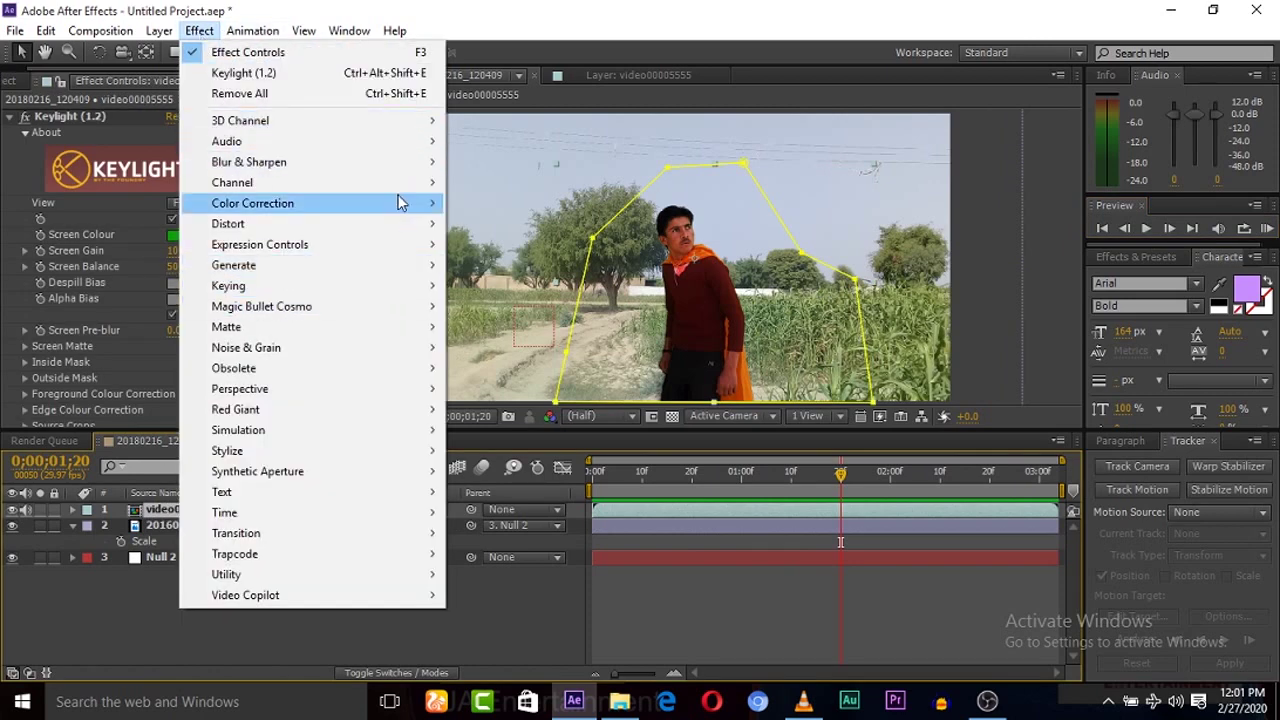
pyautogui.moveTo(402, 203)
pyautogui.click(485, 418)
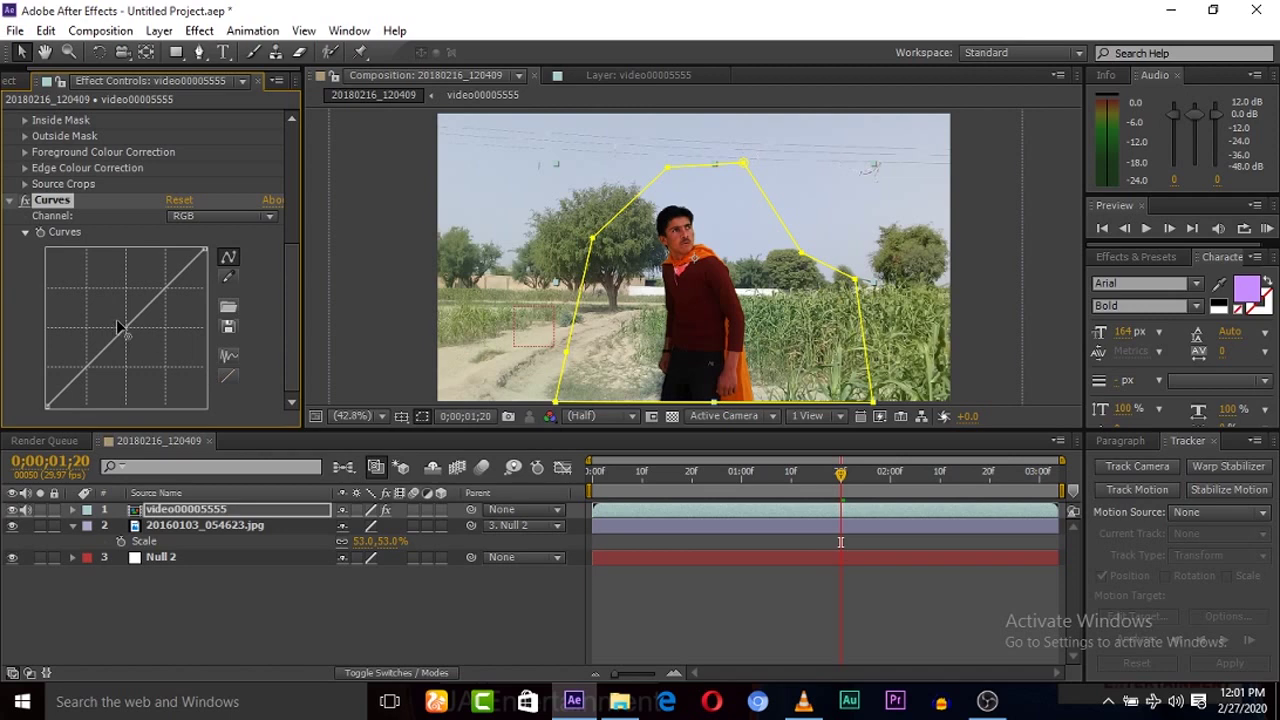
pyautogui.moveTo(118, 328); pyautogui.dragTo(116, 323)
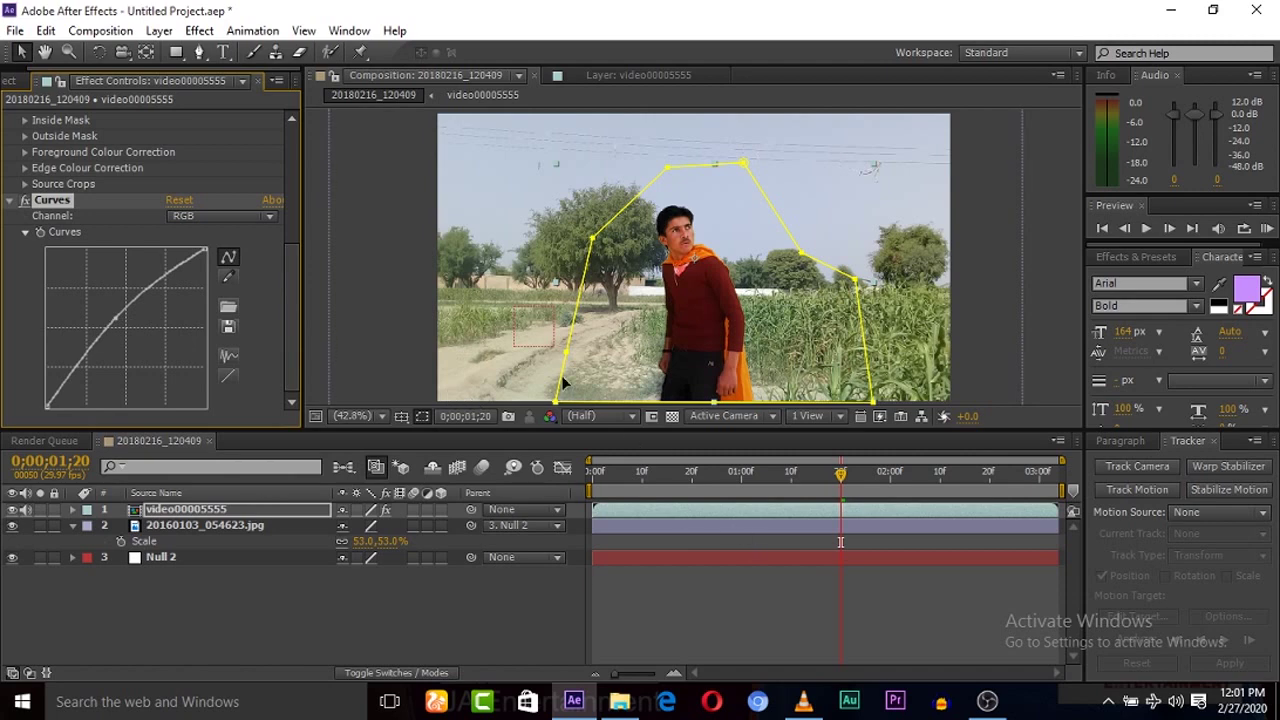
pyautogui.click(1102, 228)
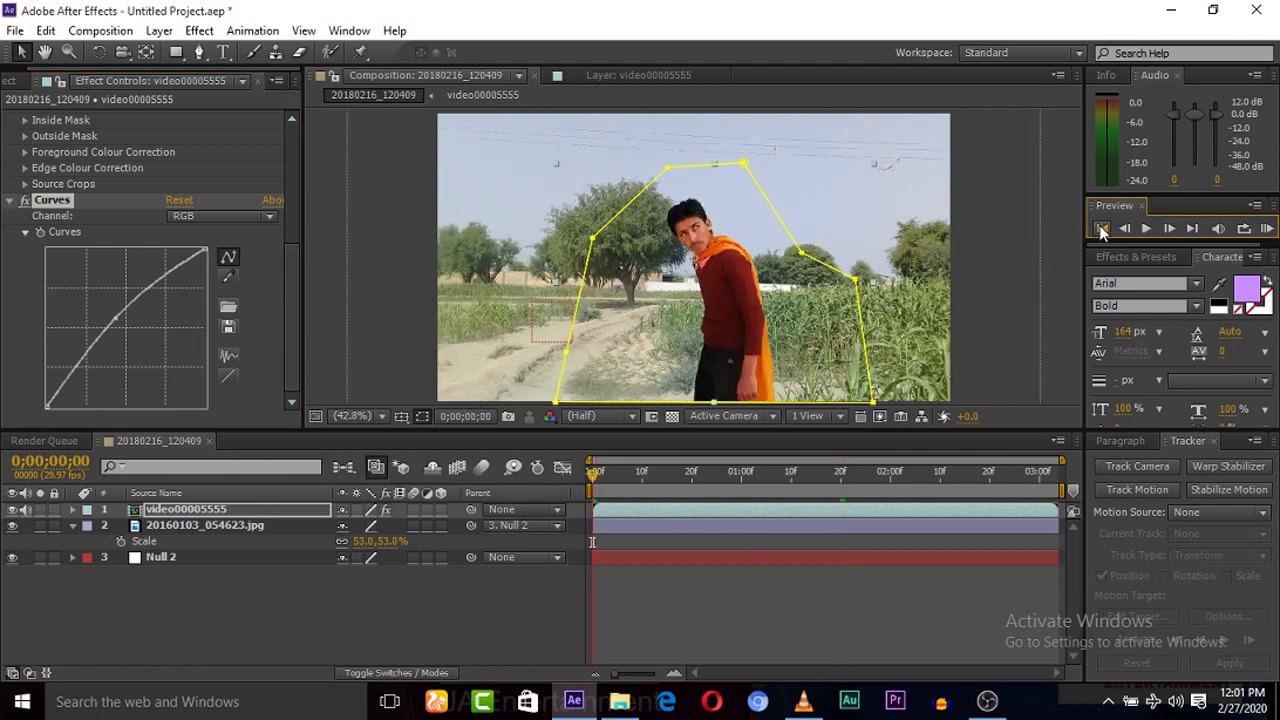
pyautogui.click(1267, 229)
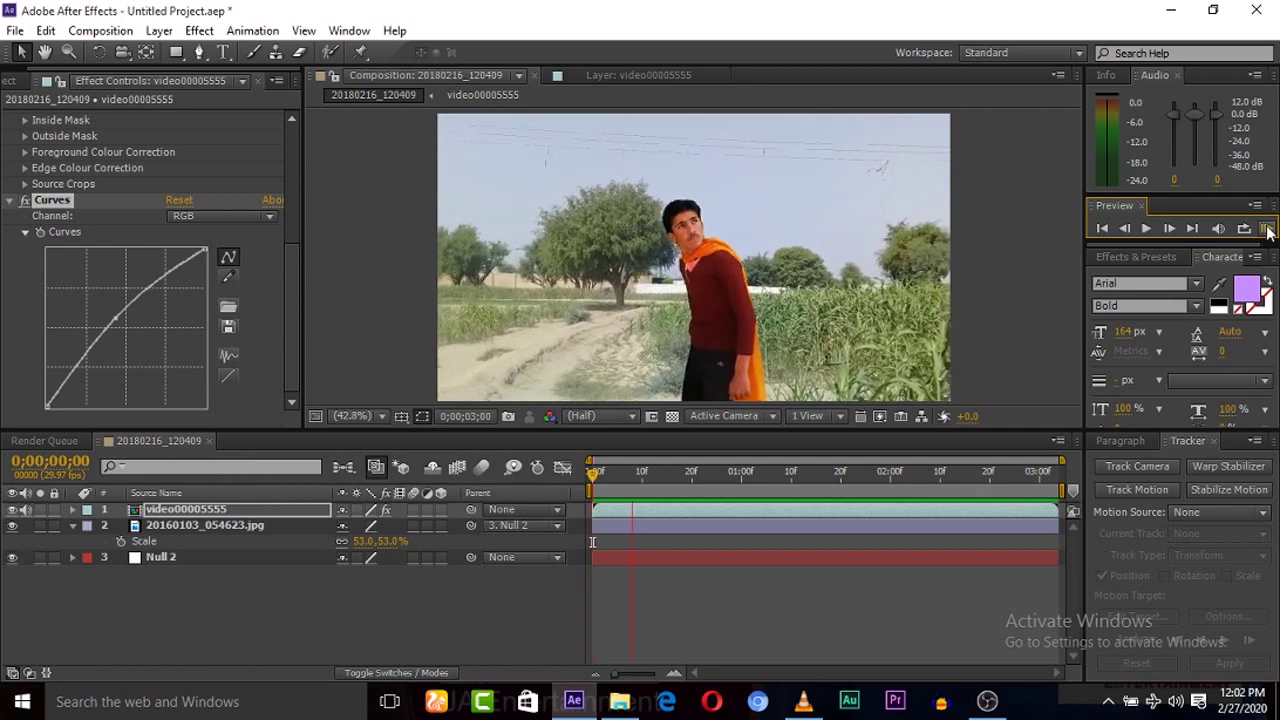
pyautogui.click(1267, 229)
pyautogui.moveTo(950, 479); pyautogui.dragTo(777, 480)
pyautogui.click(511, 600)
pyautogui.press('space')
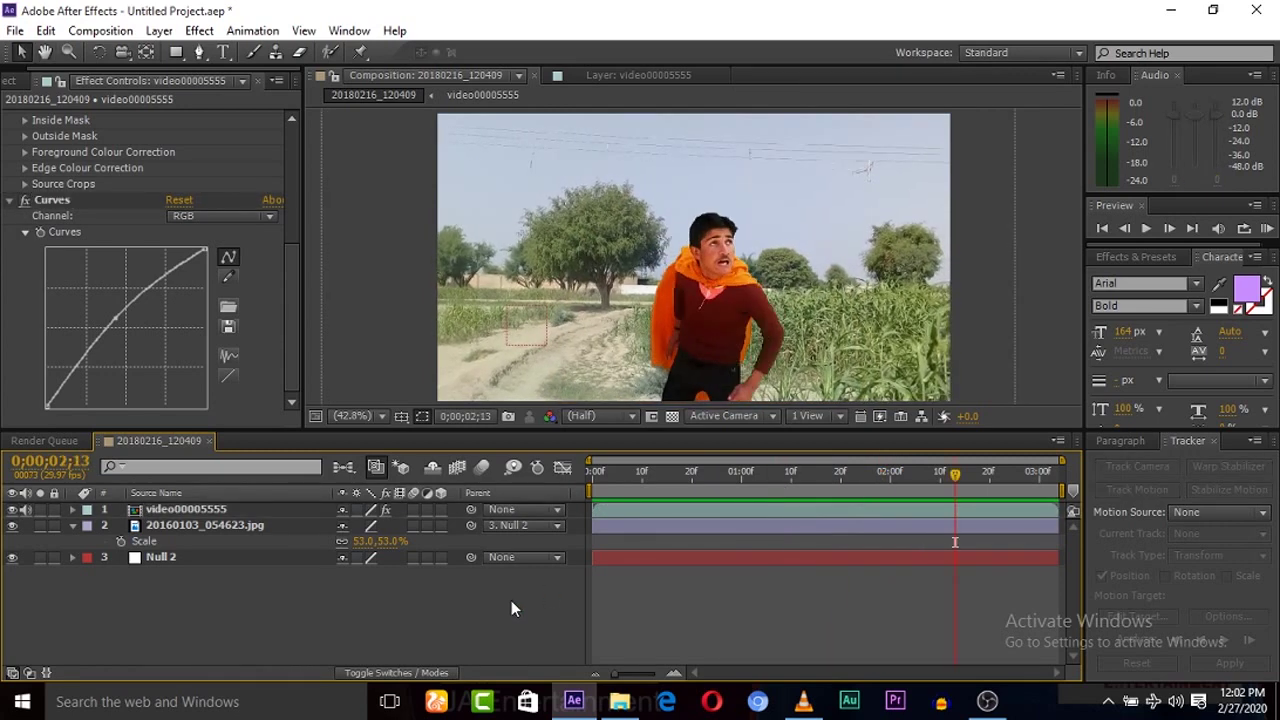
pyautogui.click(166, 509)
# Keyframe Position at 0;00;02;13, then four frames later move the man up-right out of frame
pyautogui.press('p')
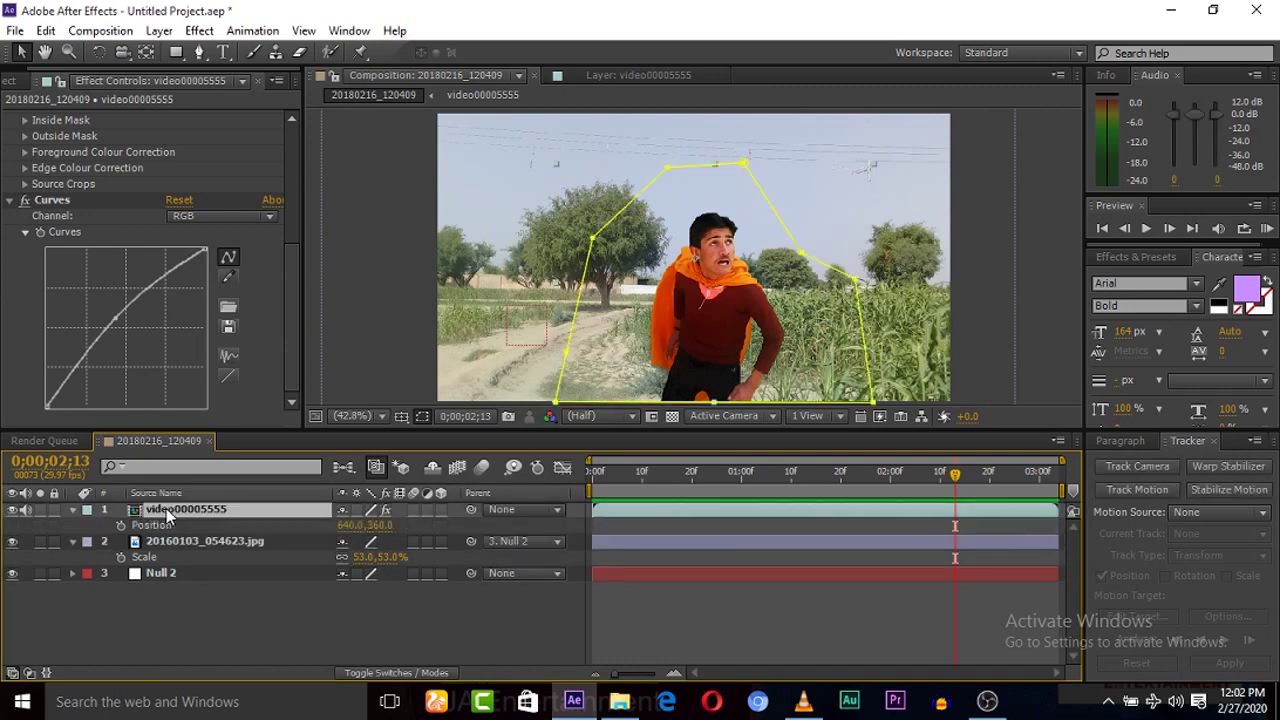
pyautogui.click(118, 520)
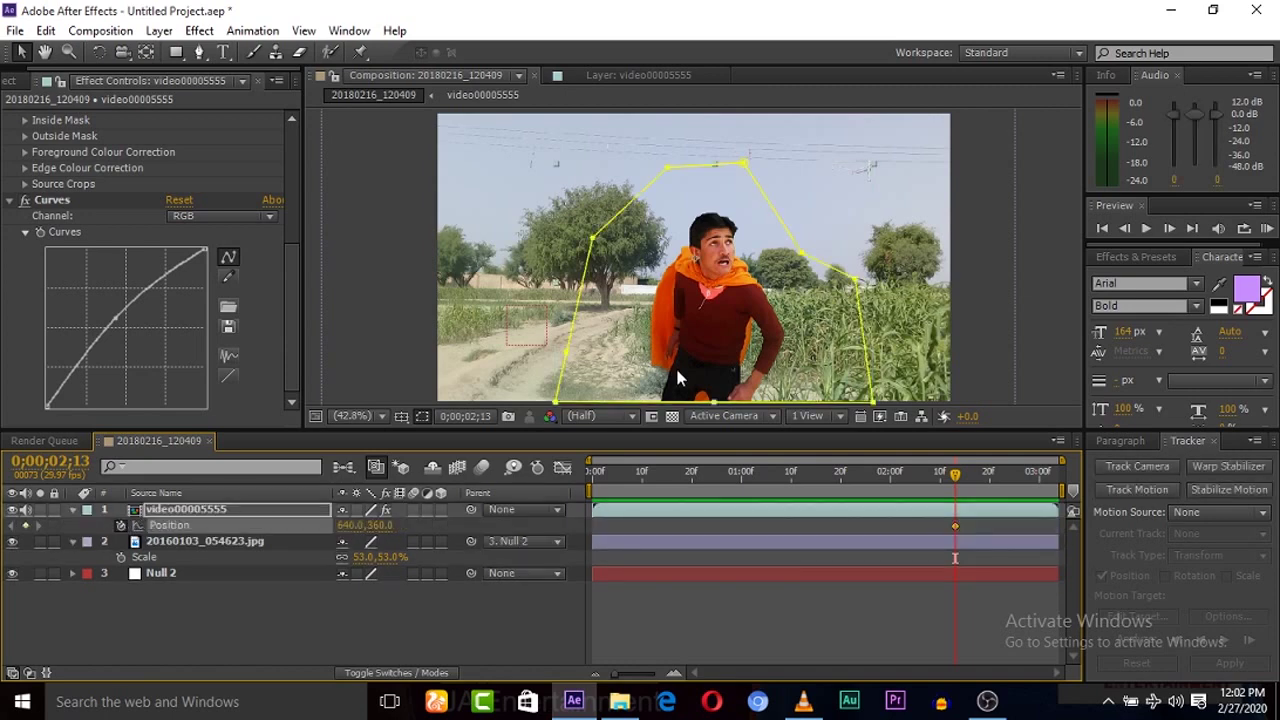
pyautogui.click(1169, 228)
pyautogui.click(1169, 228)
pyautogui.click(1169, 228)
pyautogui.click(1169, 228)
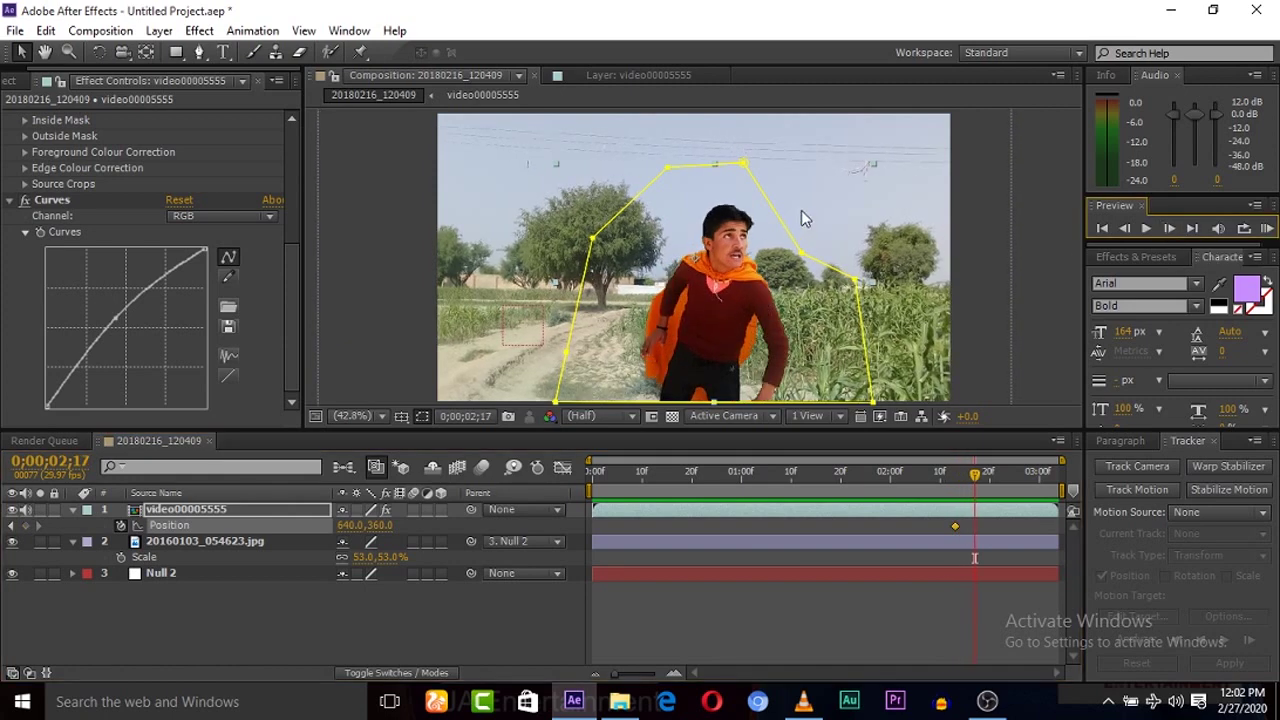
pyautogui.hotkey('ctrl', 'v')
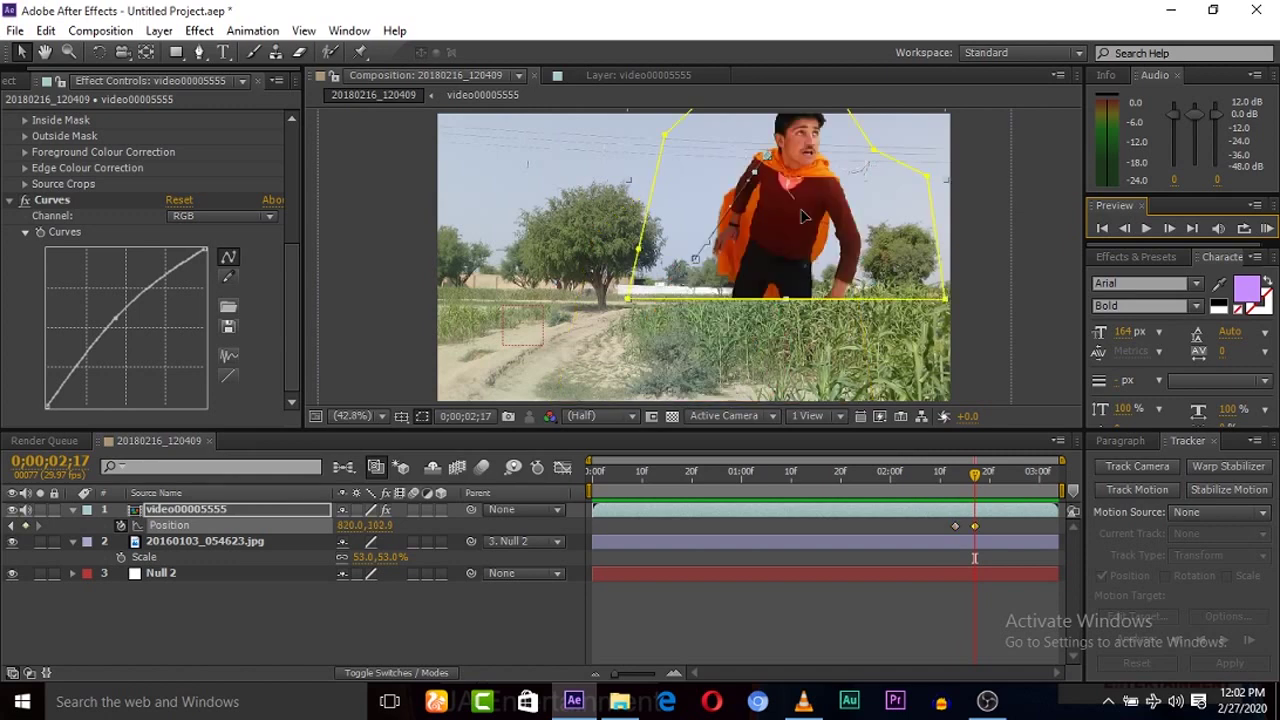
pyautogui.moveTo(800, 215); pyautogui.dragTo(928, 6)
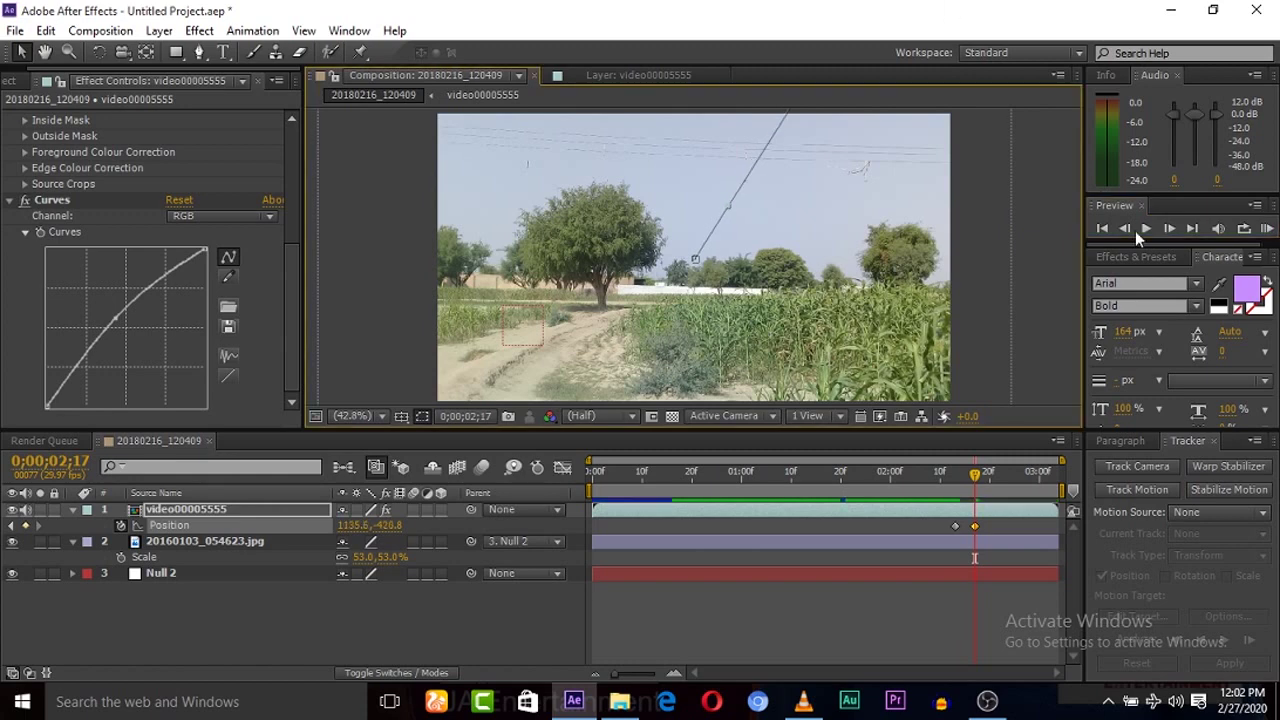
# Preview the flight and drag the second Position keyframe earlier to speed it up
pyautogui.click(1102, 227)
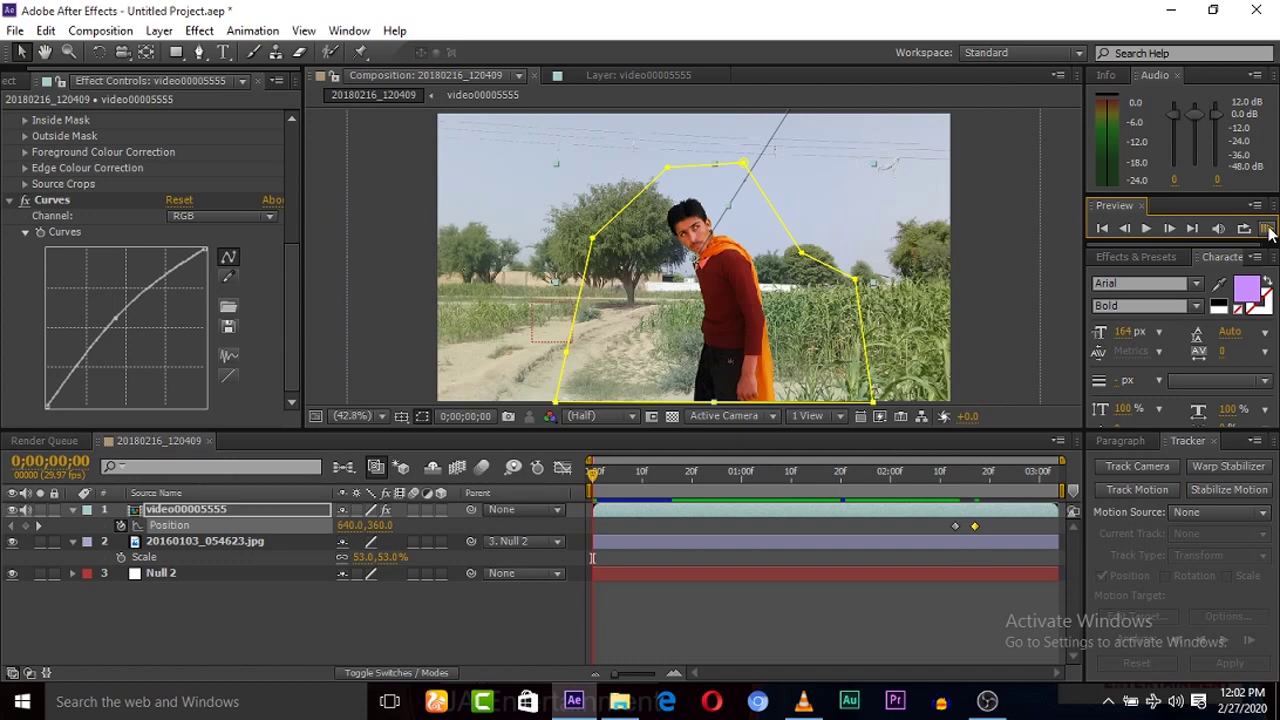
pyautogui.click(1268, 230)
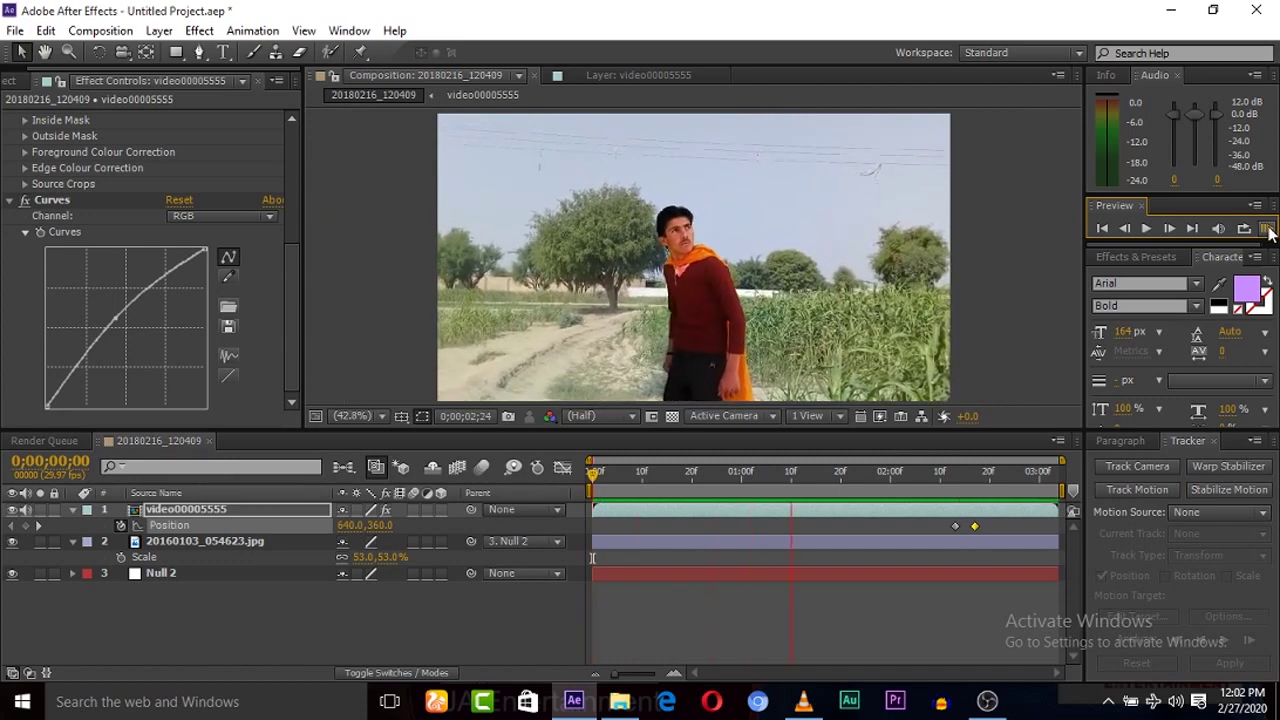
pyautogui.click(1268, 230)
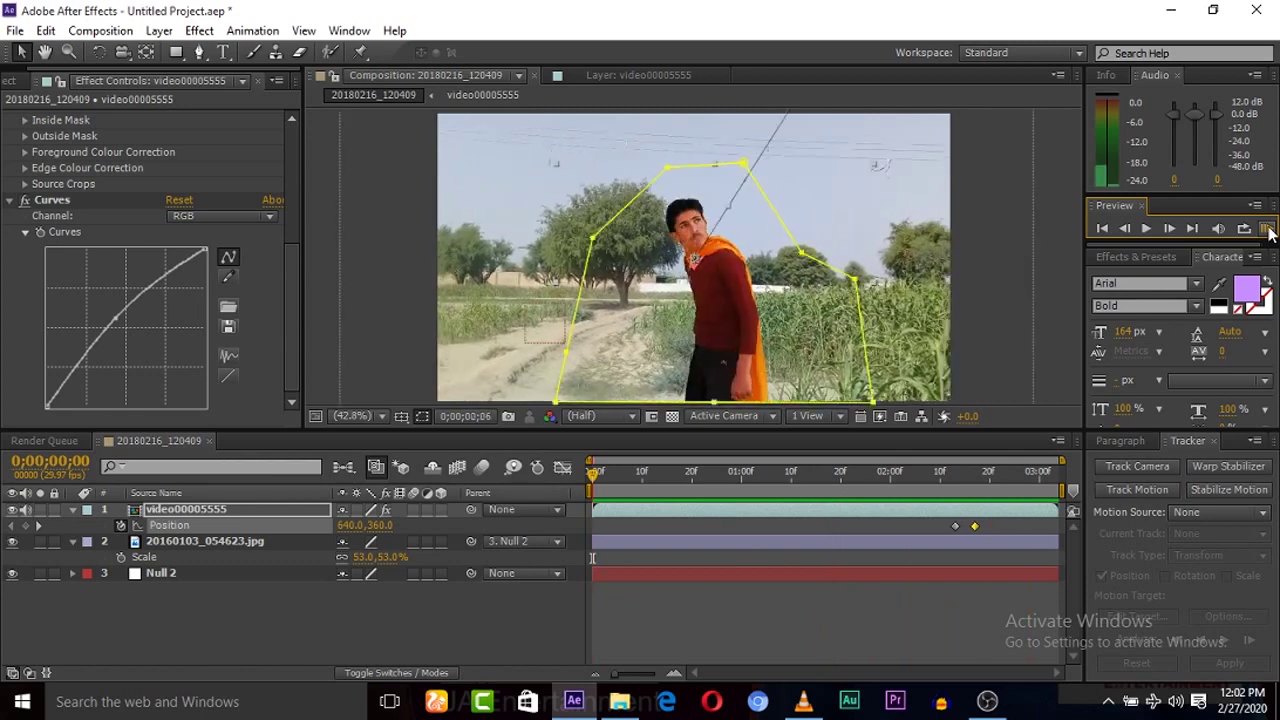
pyautogui.moveTo(857, 472); pyautogui.dragTo(892, 497)
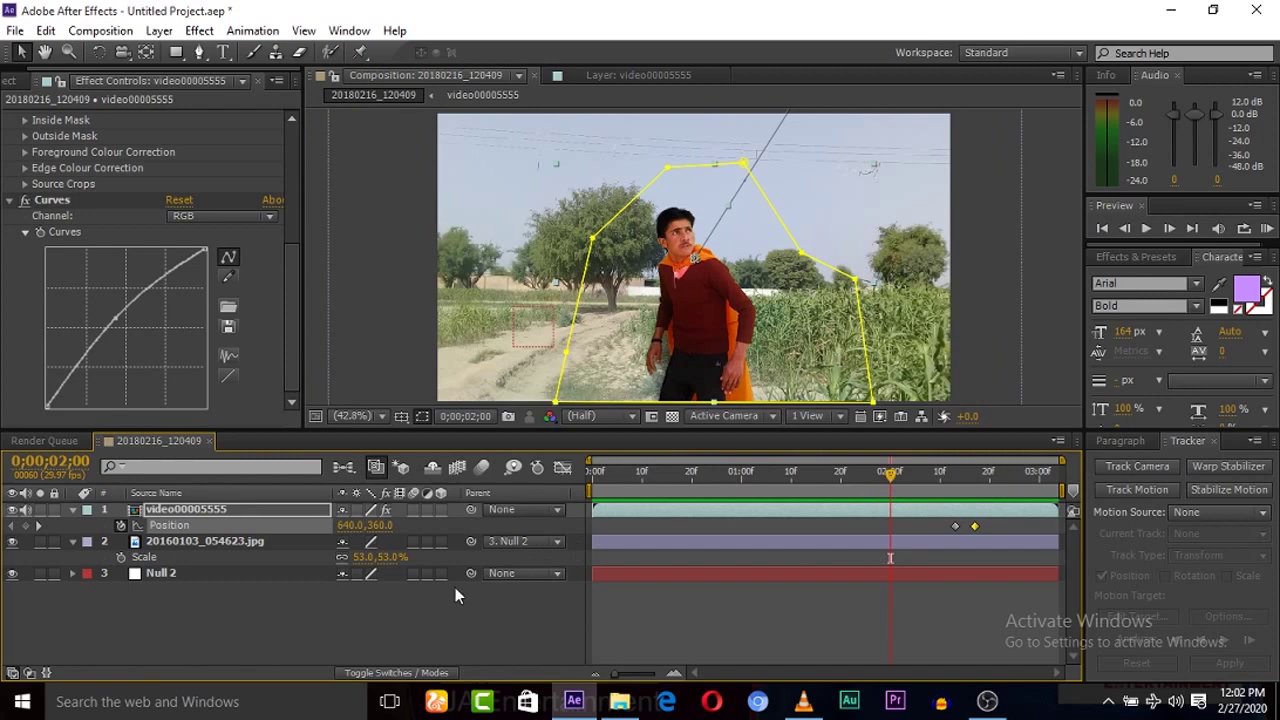
pyautogui.click(462, 612)
pyautogui.press('space')
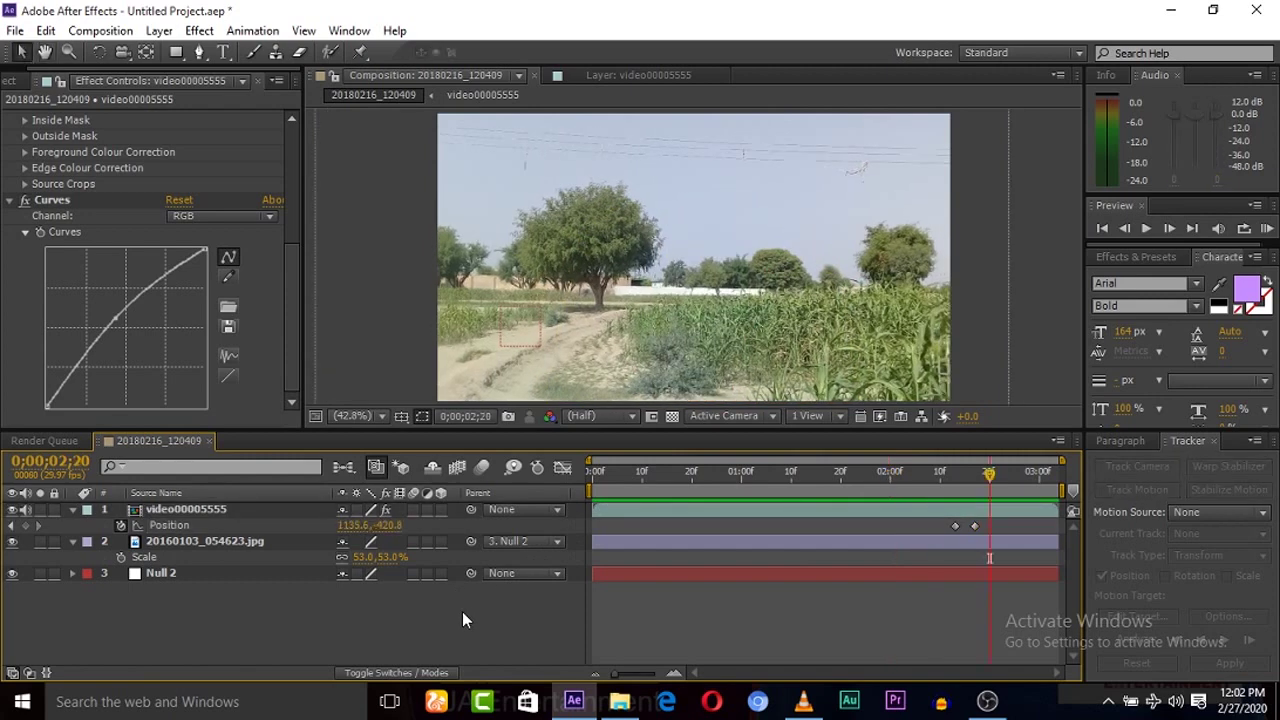
pyautogui.moveTo(965, 488); pyautogui.dragTo(960, 481)
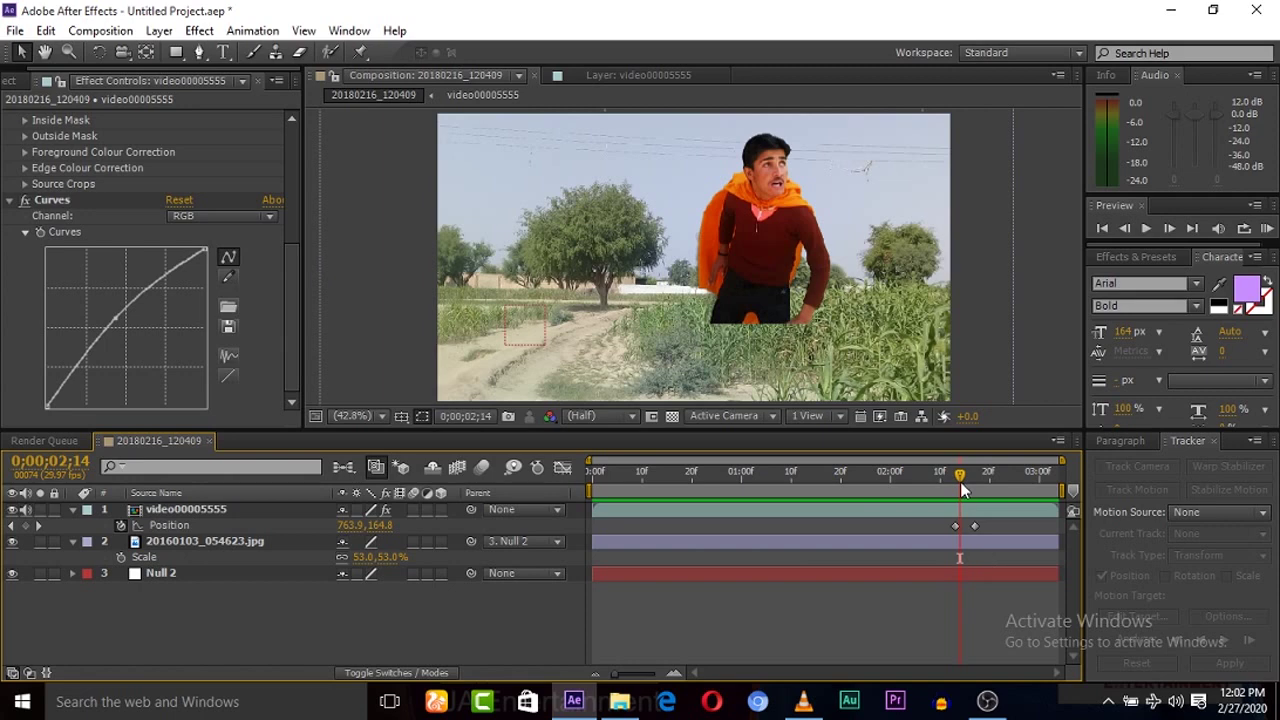
pyautogui.click(974, 526)
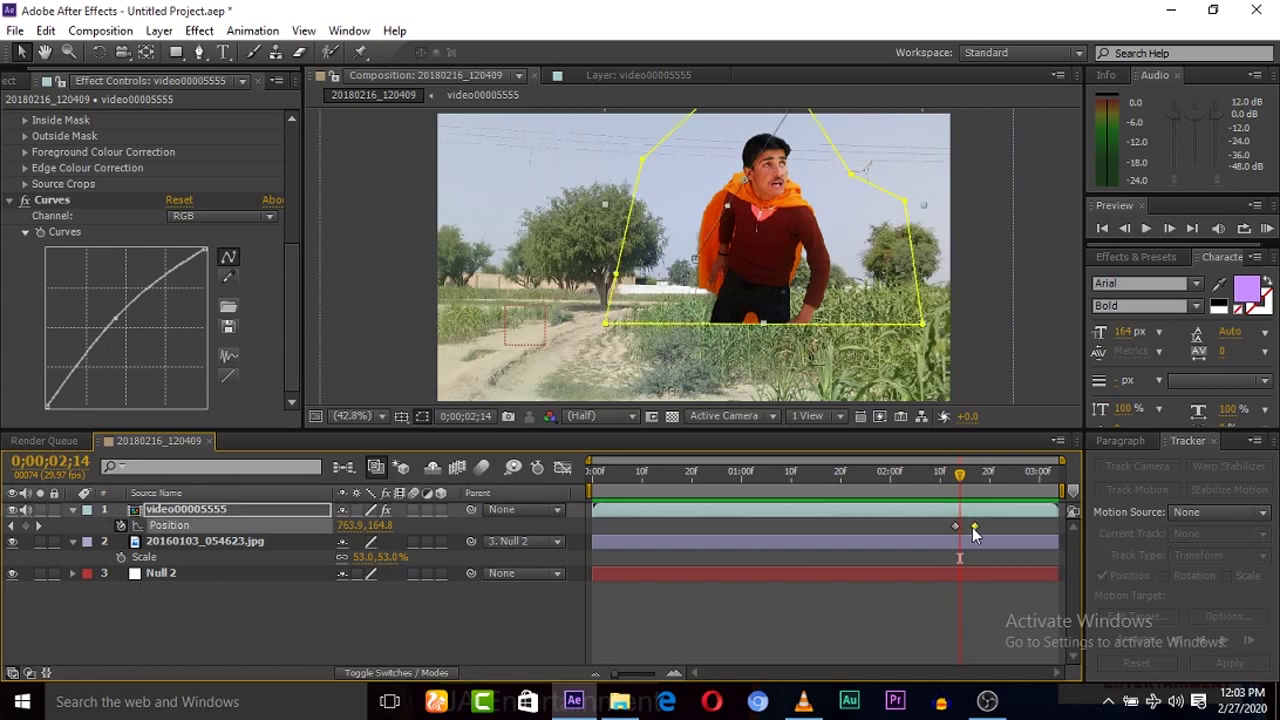
pyautogui.moveTo(970, 527); pyautogui.dragTo(966, 526)
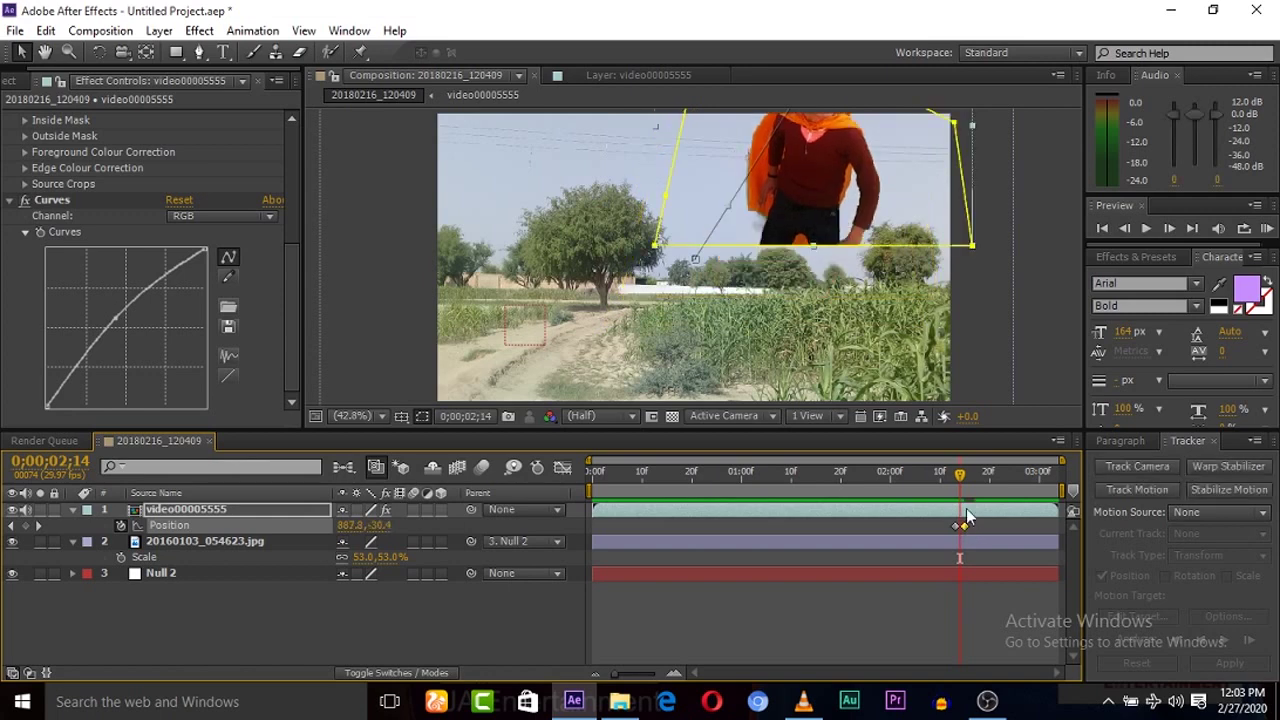
pyautogui.click(1112, 228)
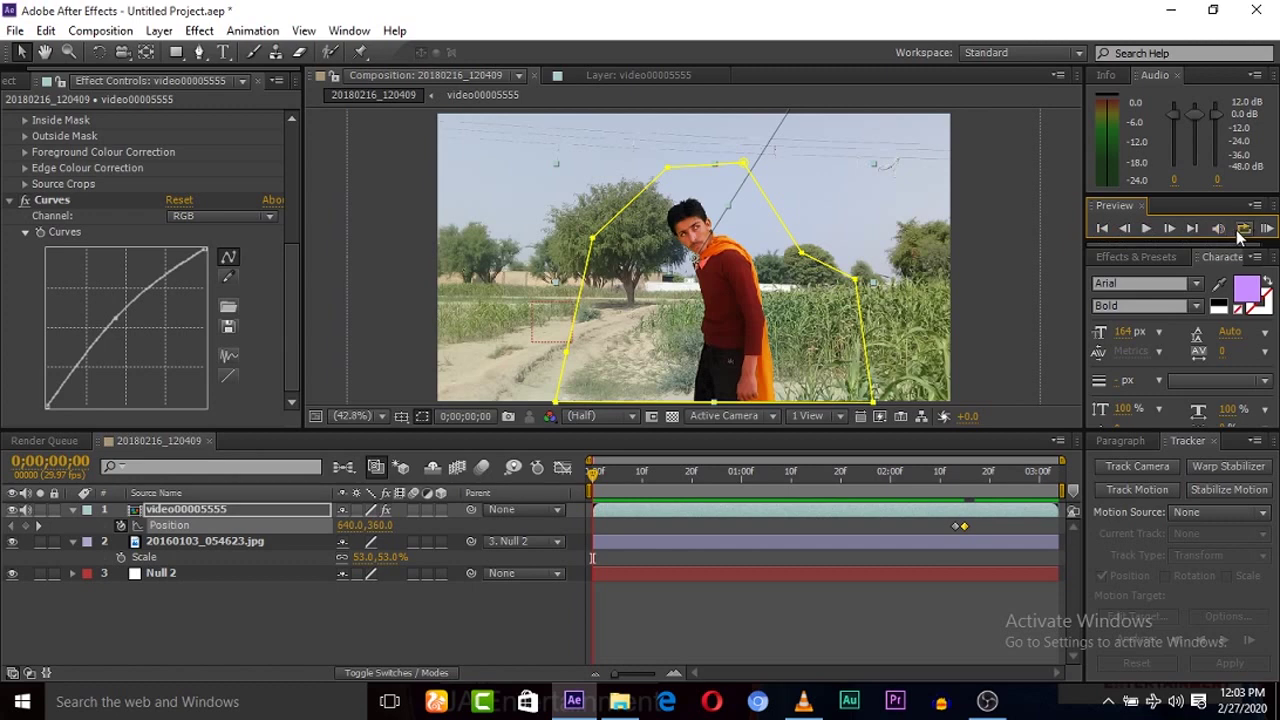
# Enable Motion Blur on the man's layer and the composition's master Motion Blur switch
pyautogui.click(1266, 229)
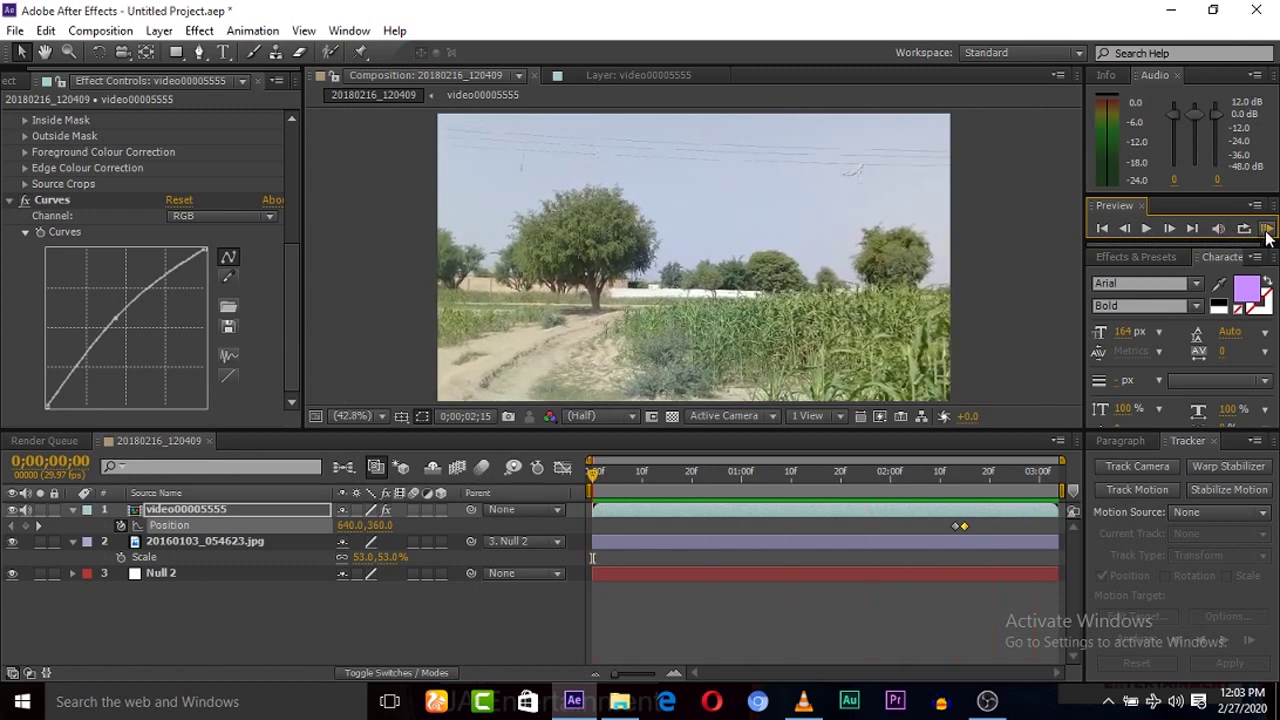
pyautogui.click(1266, 229)
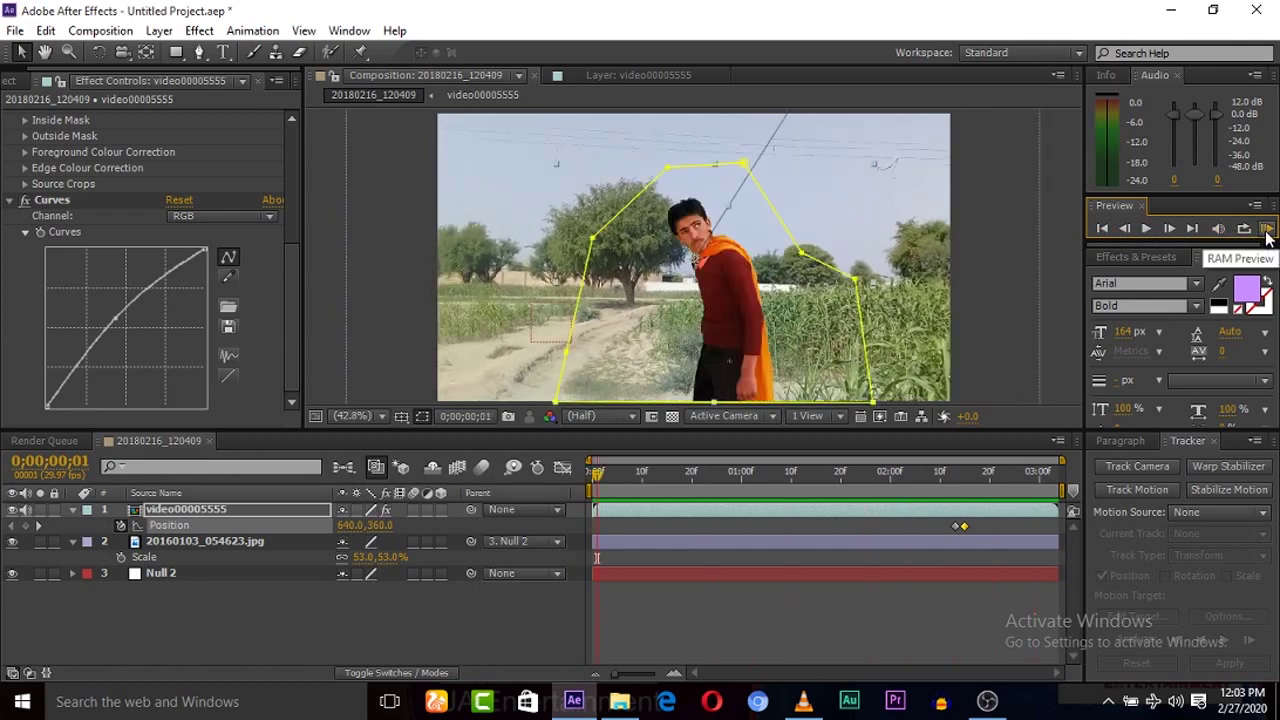
pyautogui.click(163, 511)
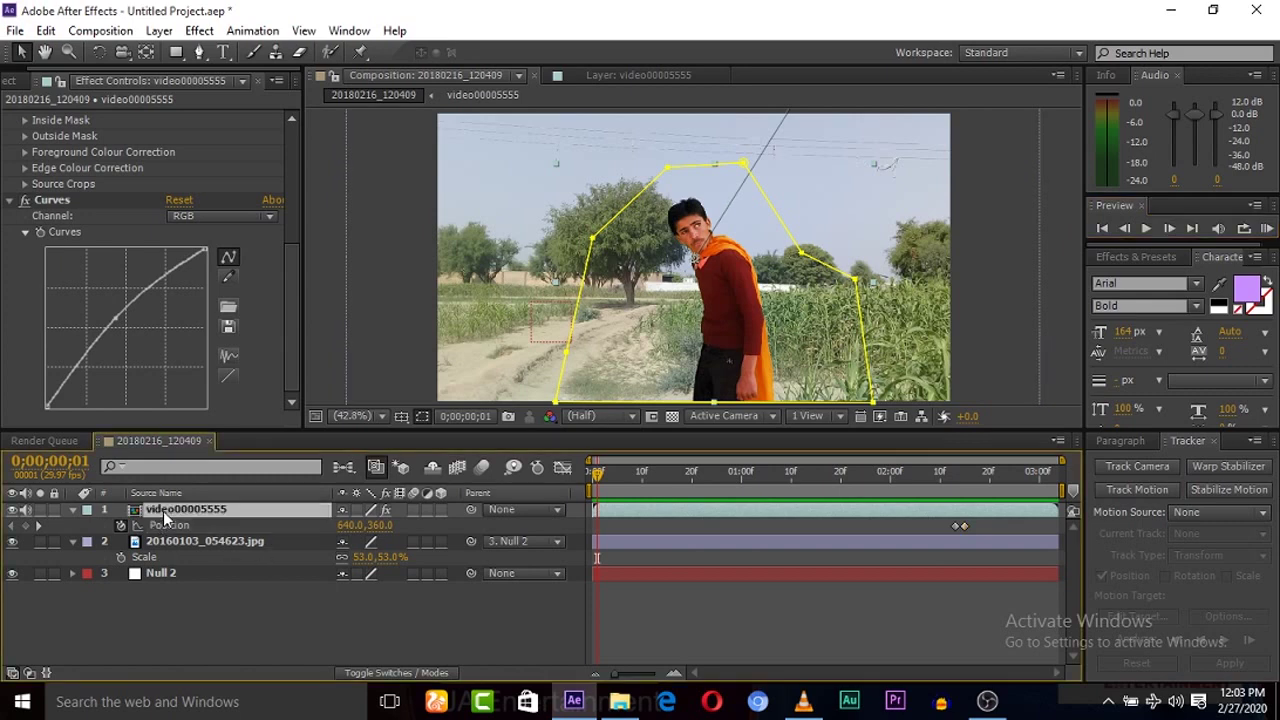
pyautogui.click(412, 510)
pyautogui.click(482, 468)
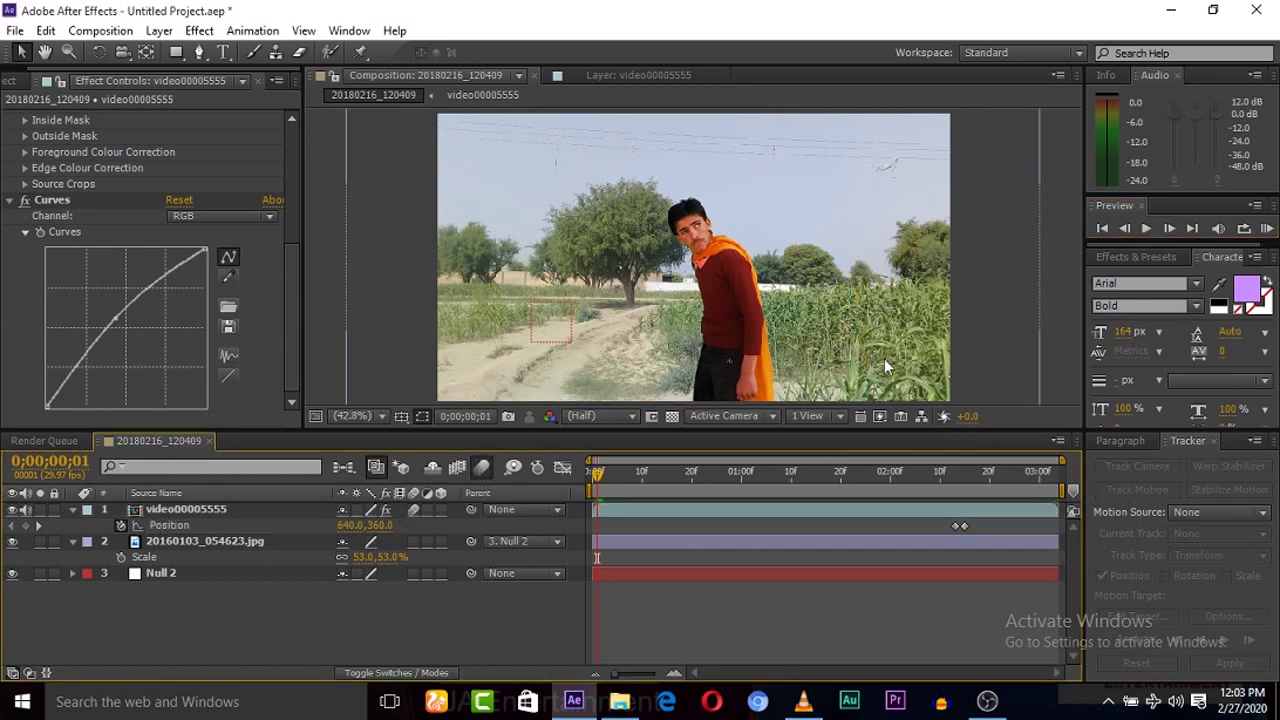
# Preview the motion-blurred flight from the first frame
pyautogui.click(1101, 229)
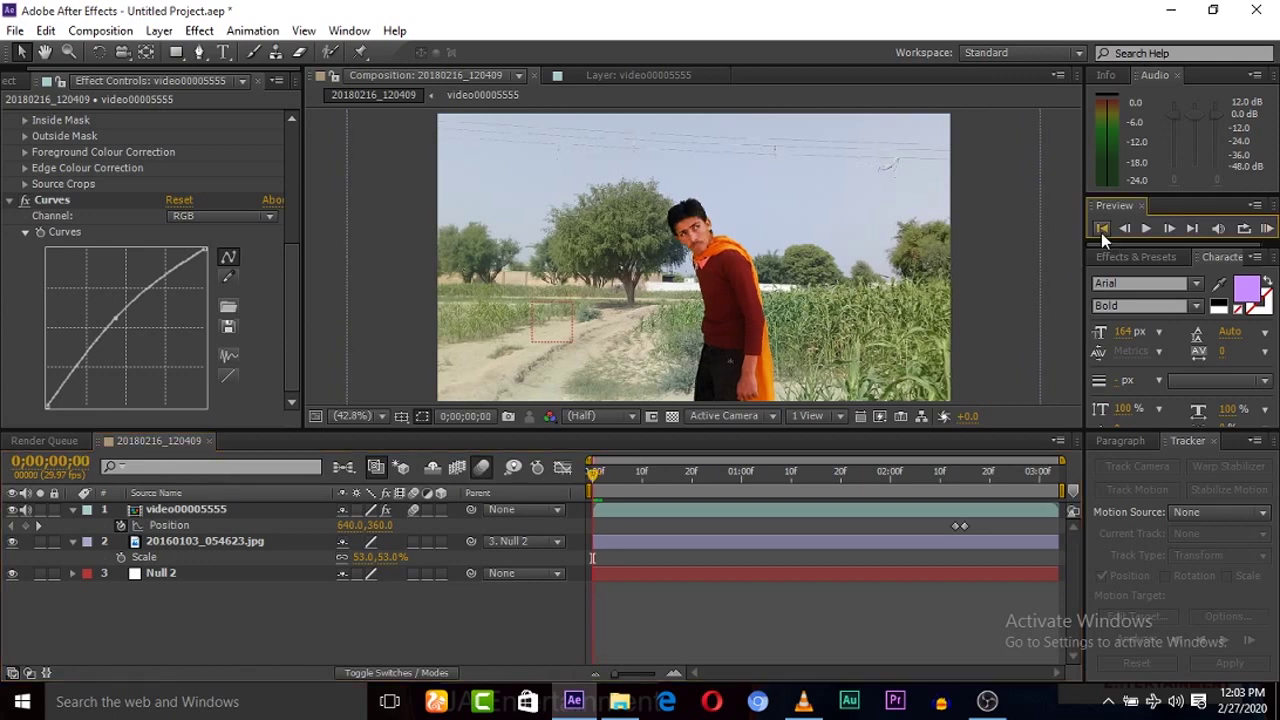
pyautogui.click(1266, 229)
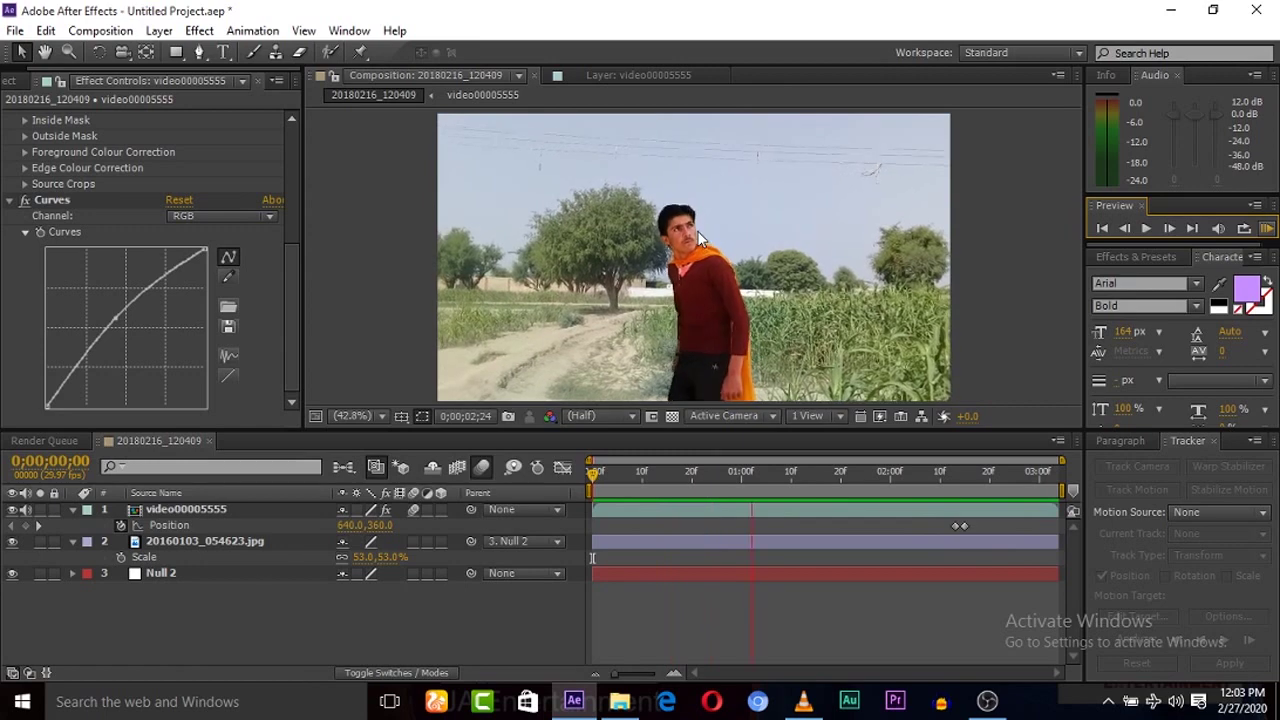
pyautogui.press('space')
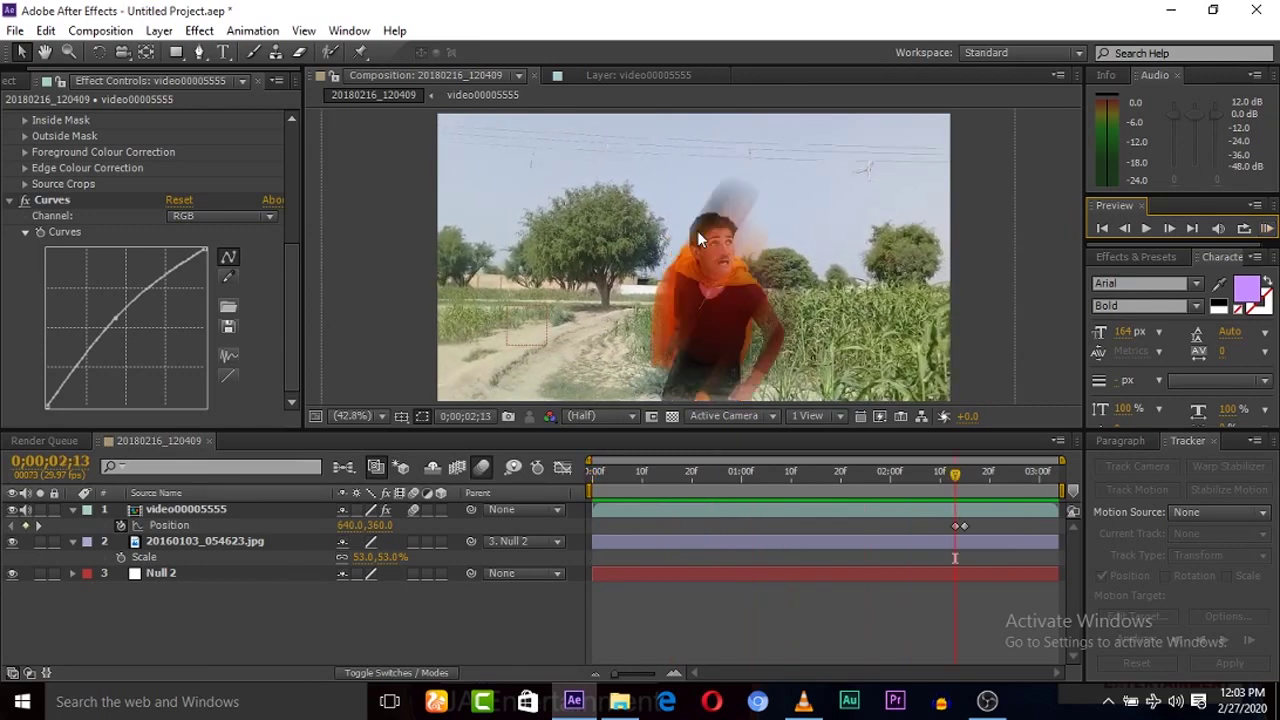
pyautogui.click(987, 703)
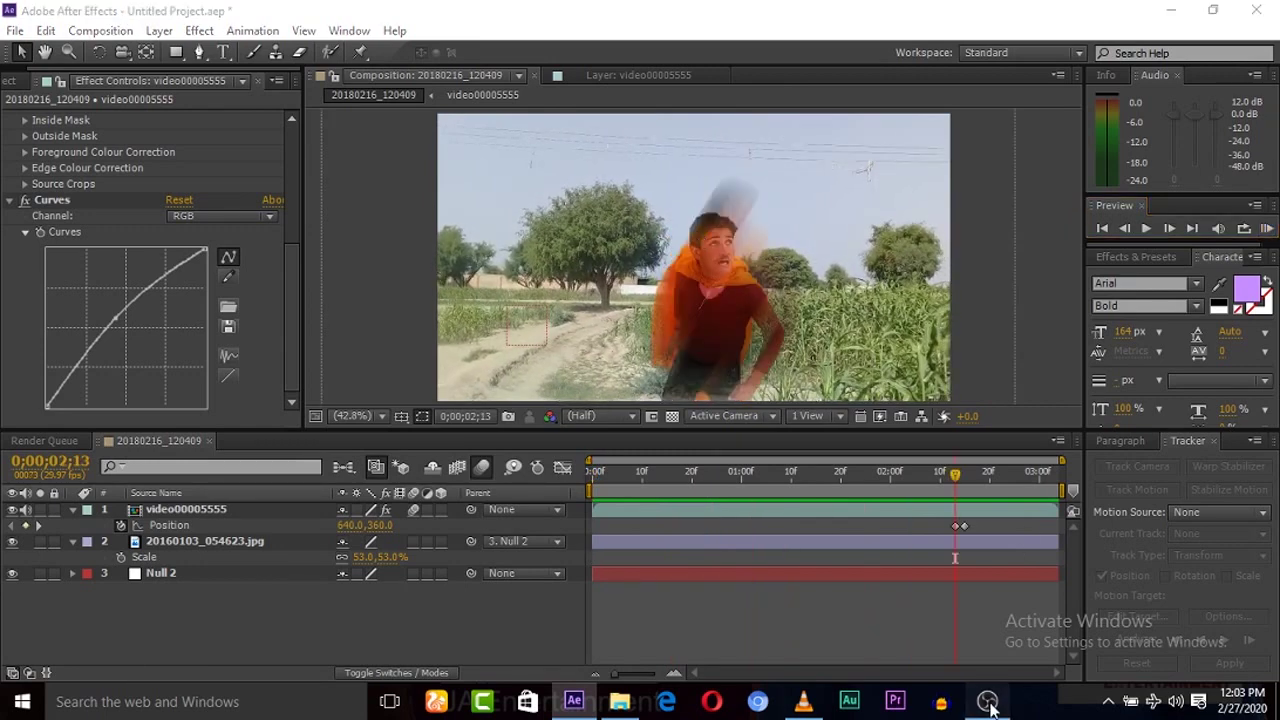